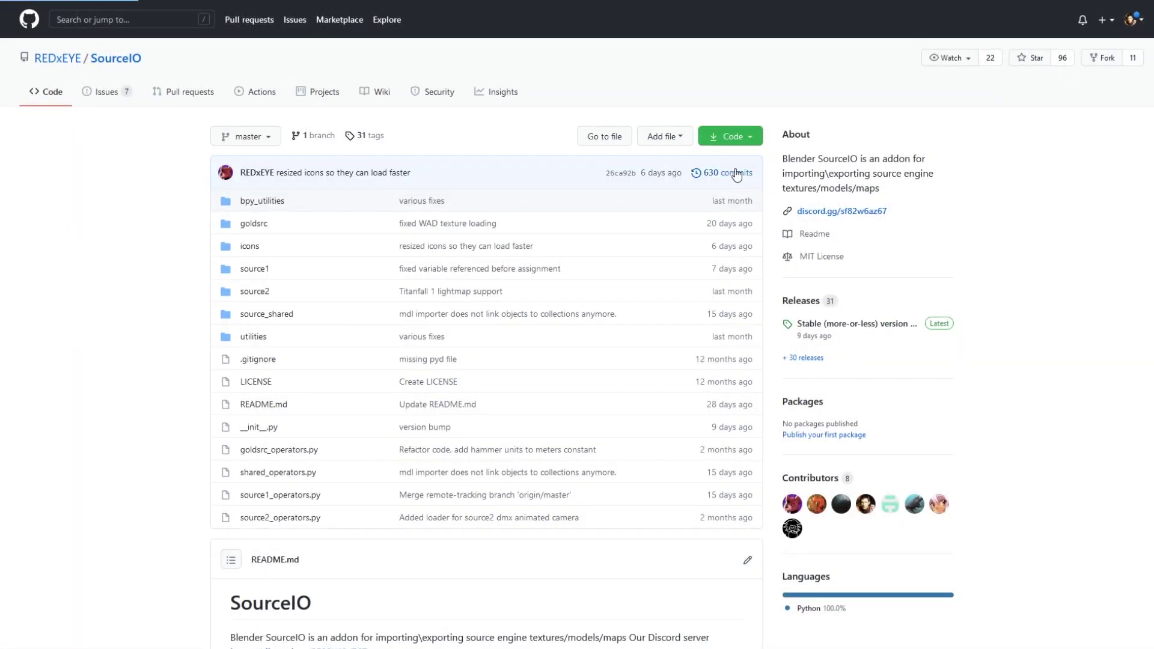
Browse SourceIO's releases and highlight the 3.11.4 note on which zip to use
{"action": "left_click", "coordinate": [738, 173]}
{"action": "scroll", "coordinate": [544, 170], "scroll_direction": "down", "scroll_amount": 3}
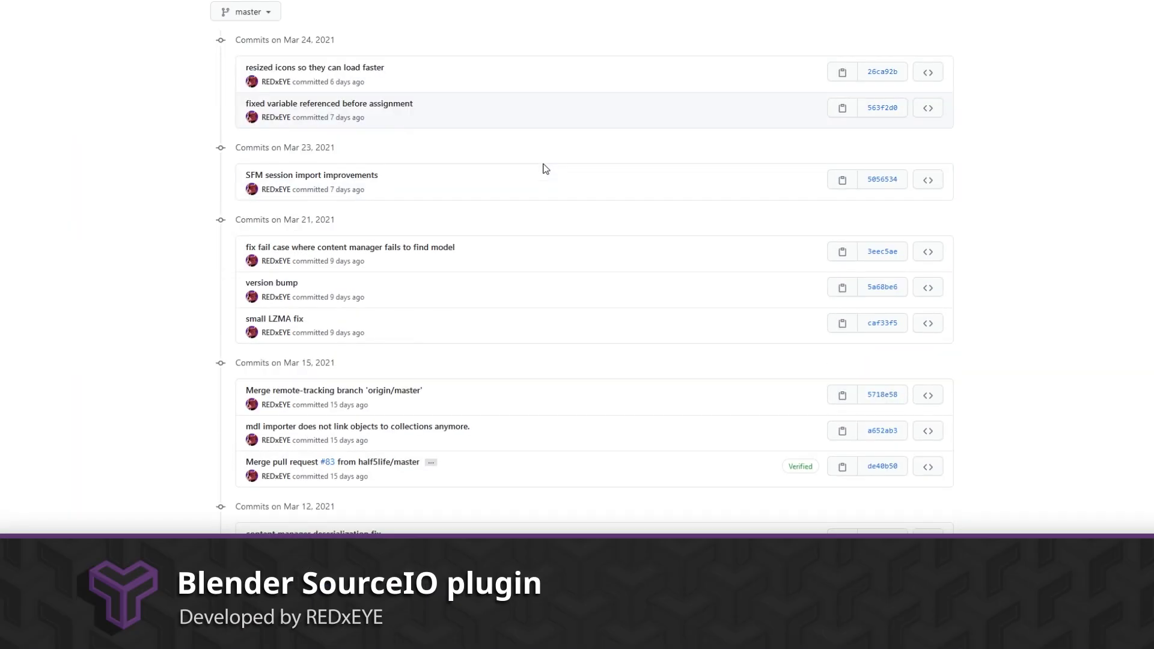
{"action": "scroll", "coordinate": [544, 171], "scroll_direction": "down", "scroll_amount": 3}
{"action": "scroll", "coordinate": [544, 168], "scroll_direction": "down", "scroll_amount": 4}
{"action": "scroll", "coordinate": [544, 168], "scroll_direction": "down", "scroll_amount": 2}
{"action": "scroll", "coordinate": [544, 168], "scroll_direction": "down", "scroll_amount": 4}
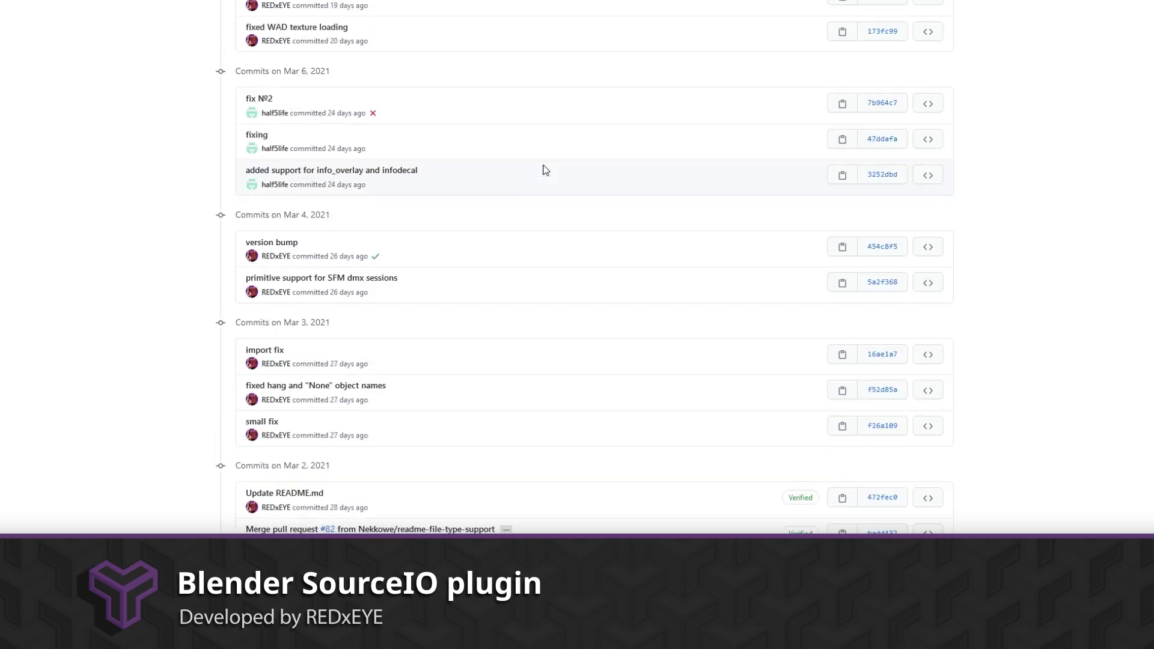
{"action": "scroll", "coordinate": [545, 168], "scroll_direction": "down", "scroll_amount": 3}
{"action": "scroll", "coordinate": [544, 168], "scroll_direction": "down", "scroll_amount": 3}
{"action": "scroll", "coordinate": [545, 168], "scroll_direction": "down", "scroll_amount": 2}
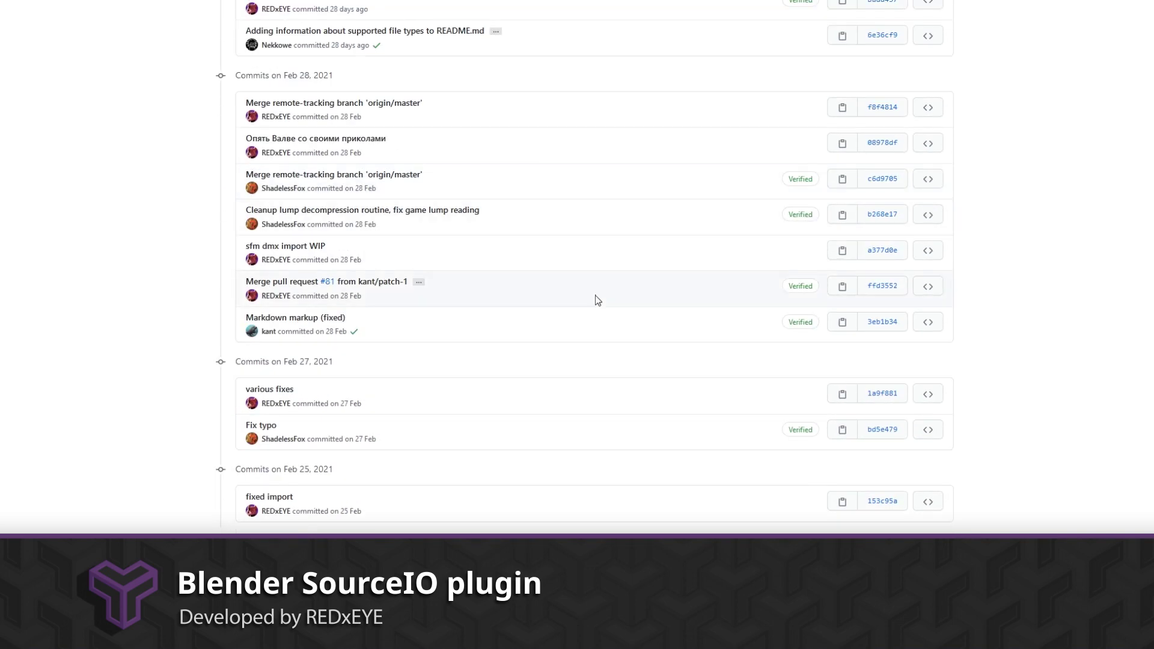
{"action": "scroll", "coordinate": [450, 432], "scroll_direction": "up", "scroll_amount": 4}
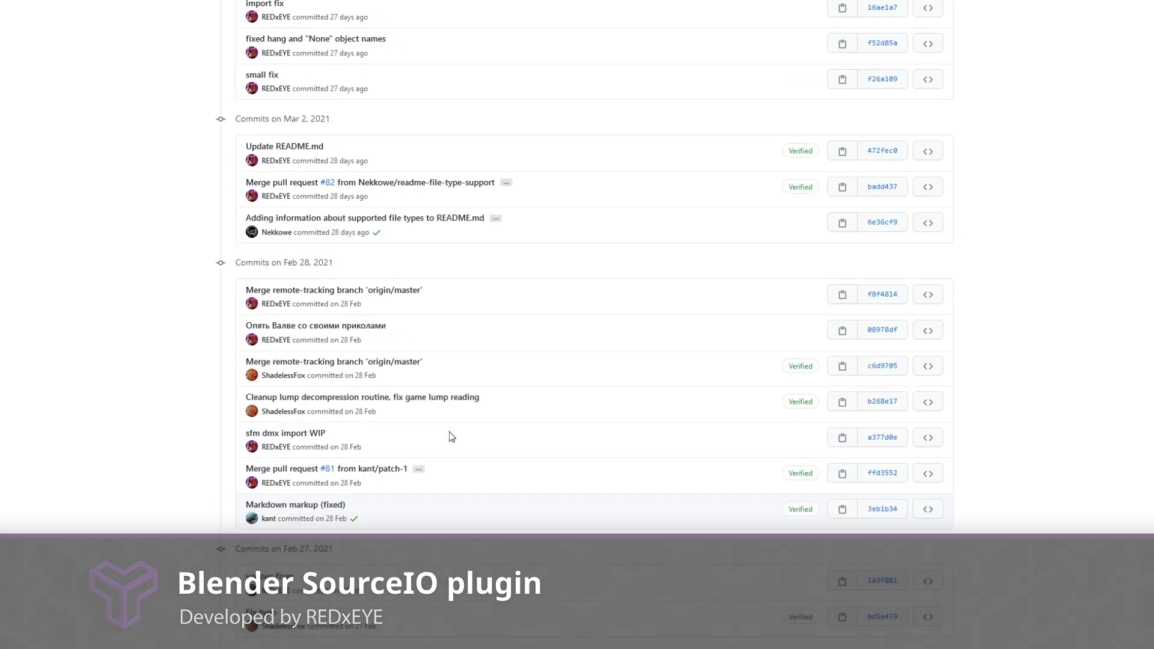
{"action": "scroll", "coordinate": [450, 432], "scroll_direction": "up", "scroll_amount": 3}
{"action": "scroll", "coordinate": [450, 432], "scroll_direction": "up", "scroll_amount": 3}
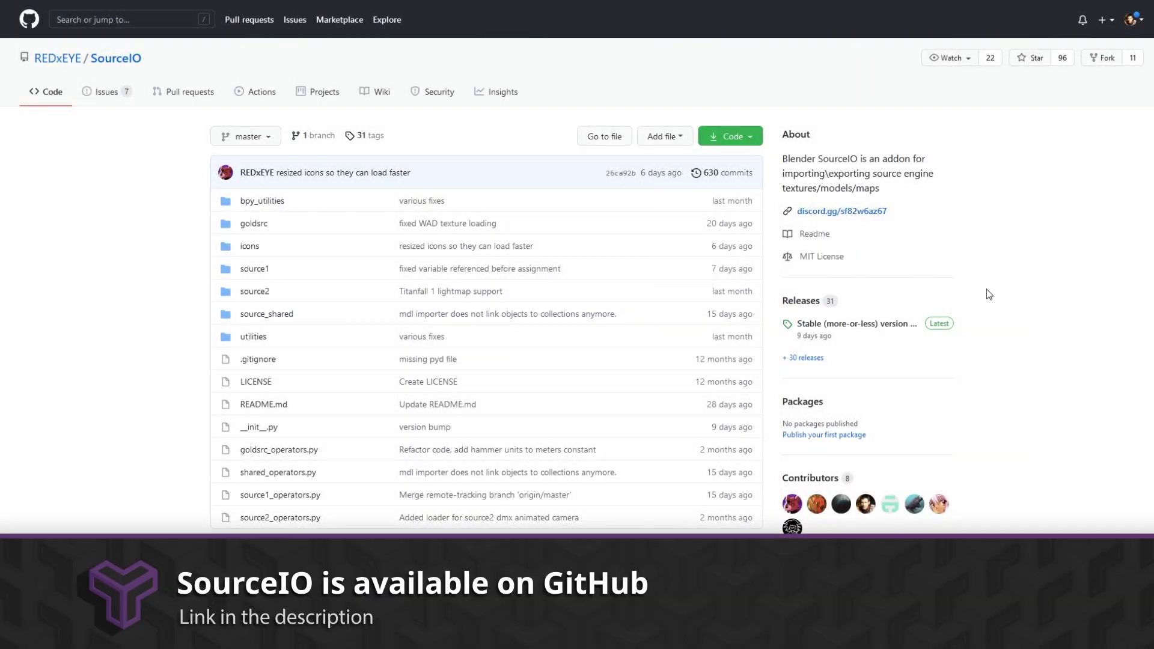
{"action": "left_click", "coordinate": [800, 302]}
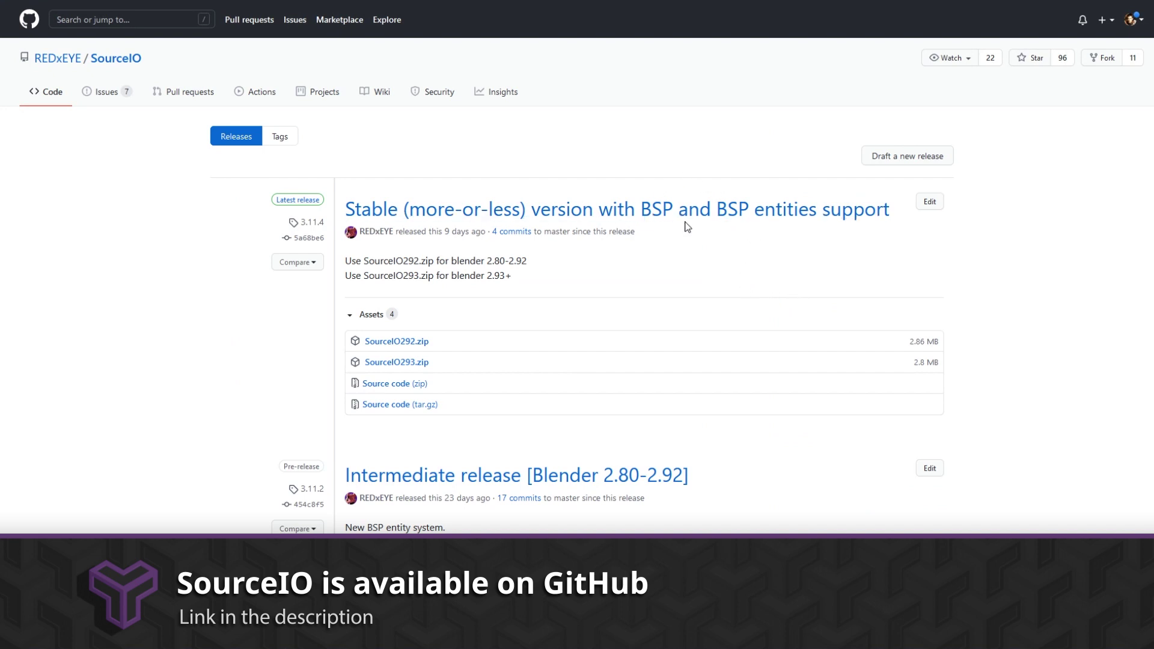
{"action": "scroll", "coordinate": [668, 333], "scroll_direction": "down", "scroll_amount": 1}
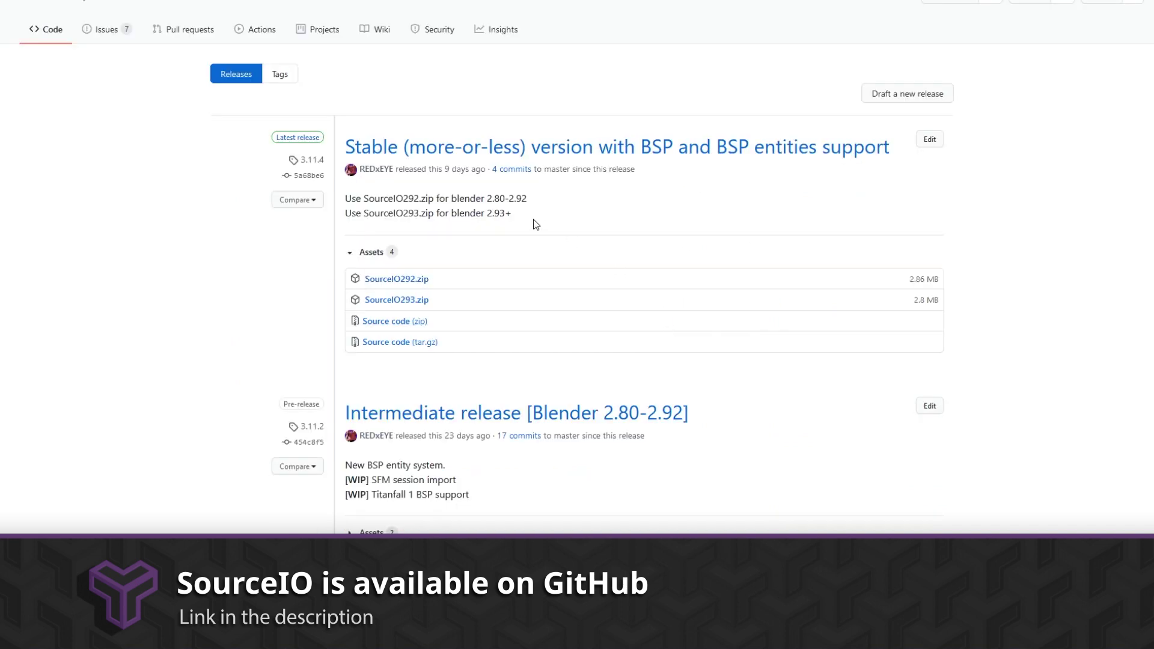
{"action": "mouse_move", "coordinate": [345, 200]}
{"action": "left_mouse_down"}
{"action": "mouse_move", "coordinate": [568, 207]}
{"action": "mouse_move", "coordinate": [337, 222]}
{"action": "left_mouse_up"}
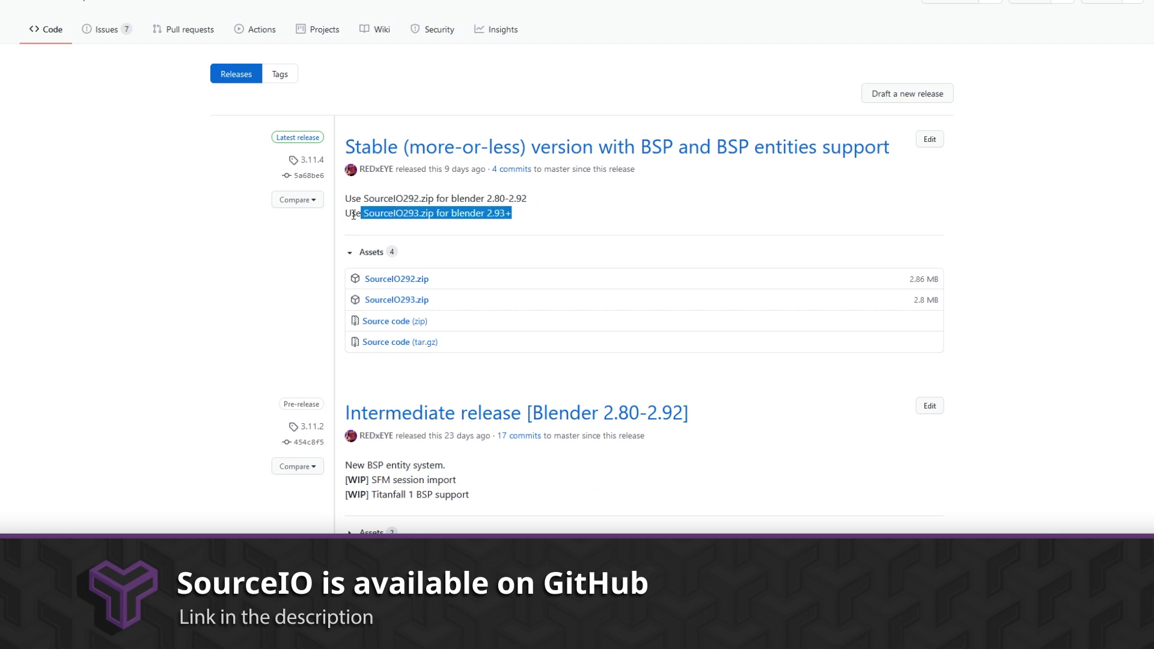
{"action": "left_click", "coordinate": [409, 216]}
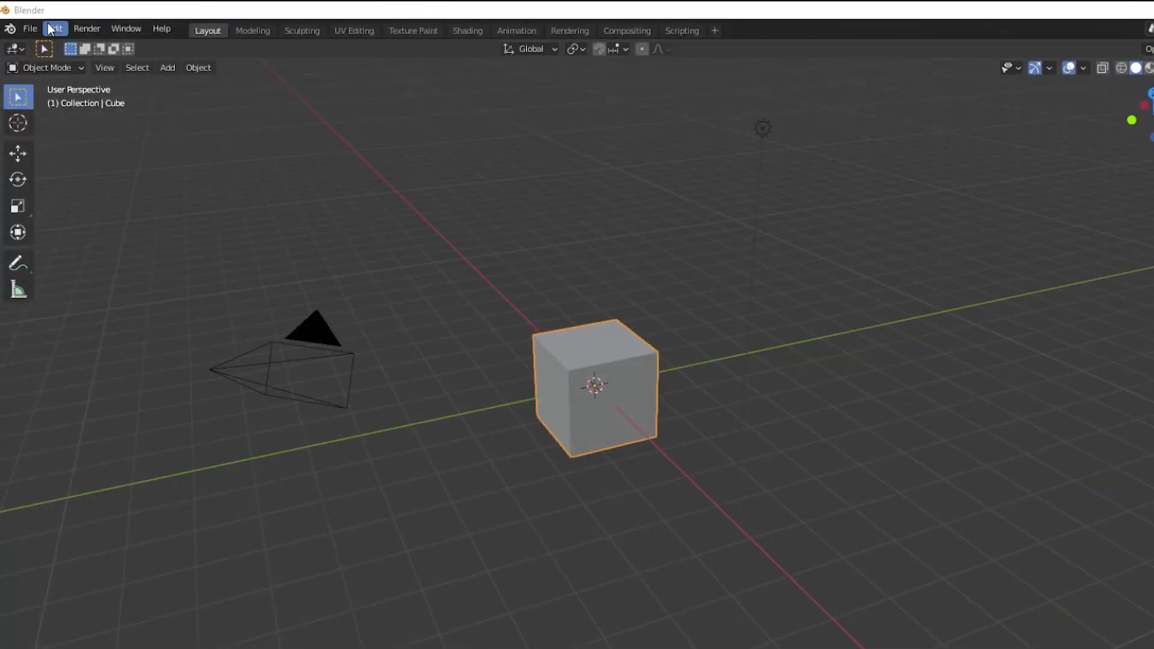
Install the add-on from SourceIO292.zip in Preferences > Add-ons and save the preferences
{"action": "left_click", "coordinate": [48, 22]}
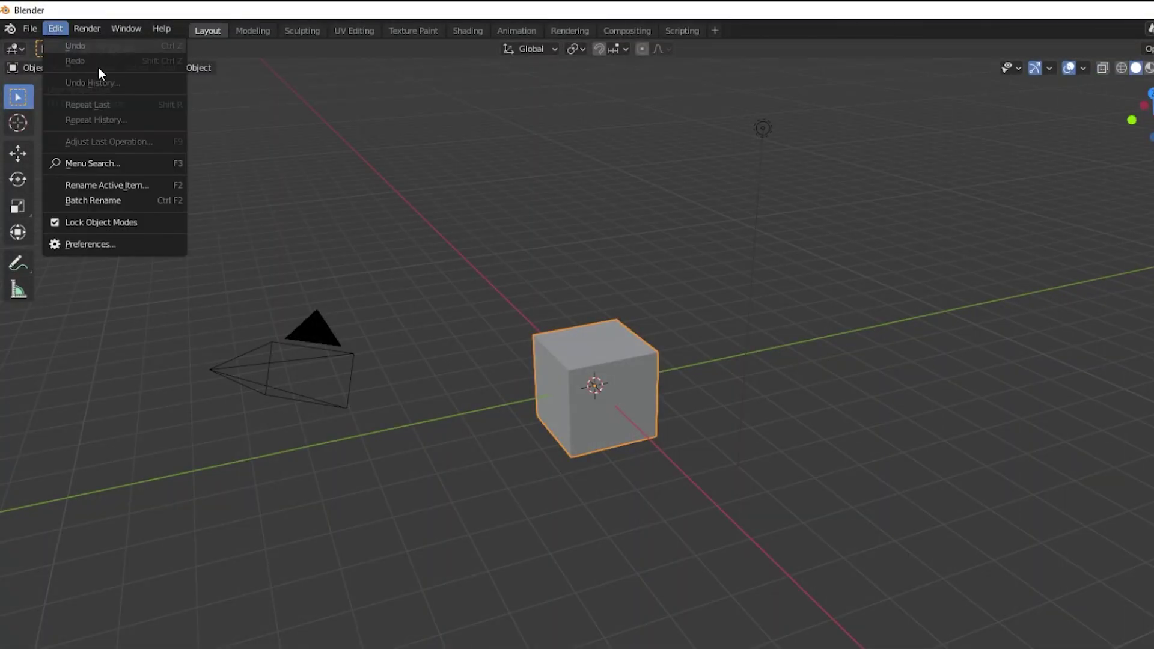
{"action": "left_click", "coordinate": [93, 247]}
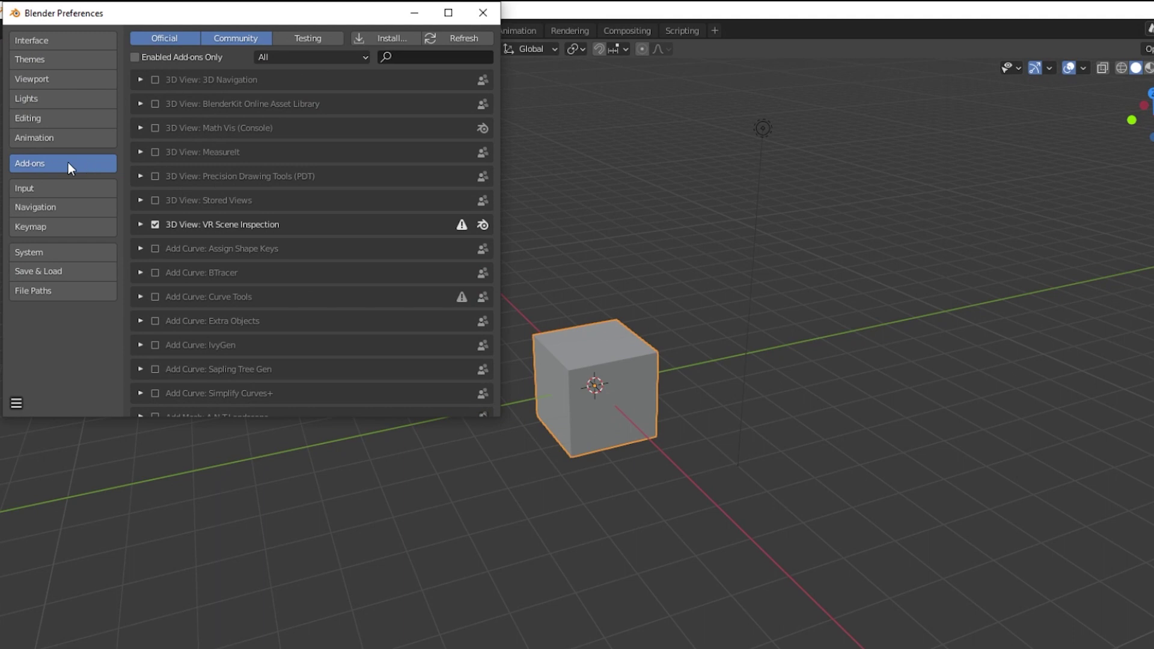
{"action": "left_click", "coordinate": [388, 39]}
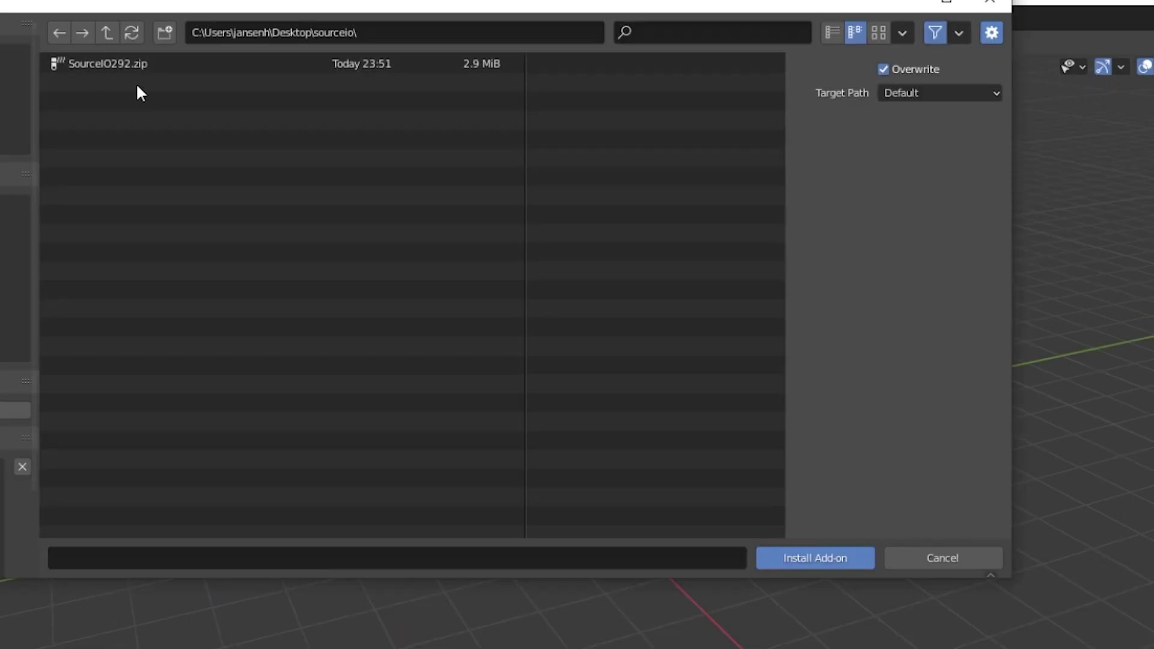
{"action": "left_click", "coordinate": [99, 63]}
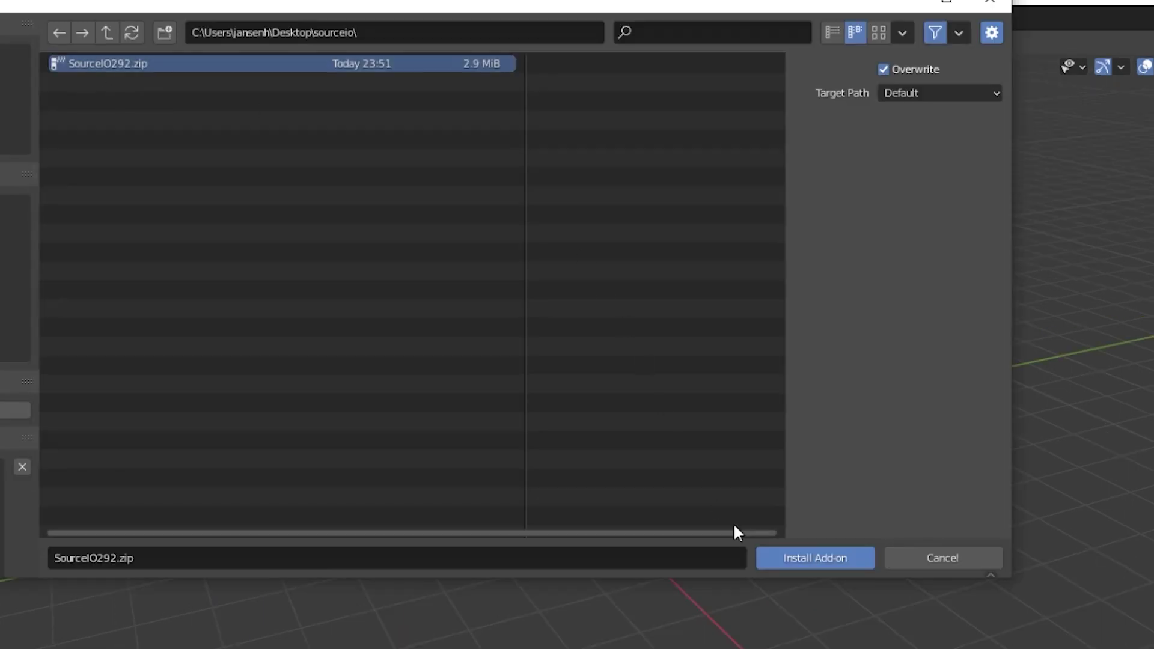
{"action": "left_click", "coordinate": [804, 564]}
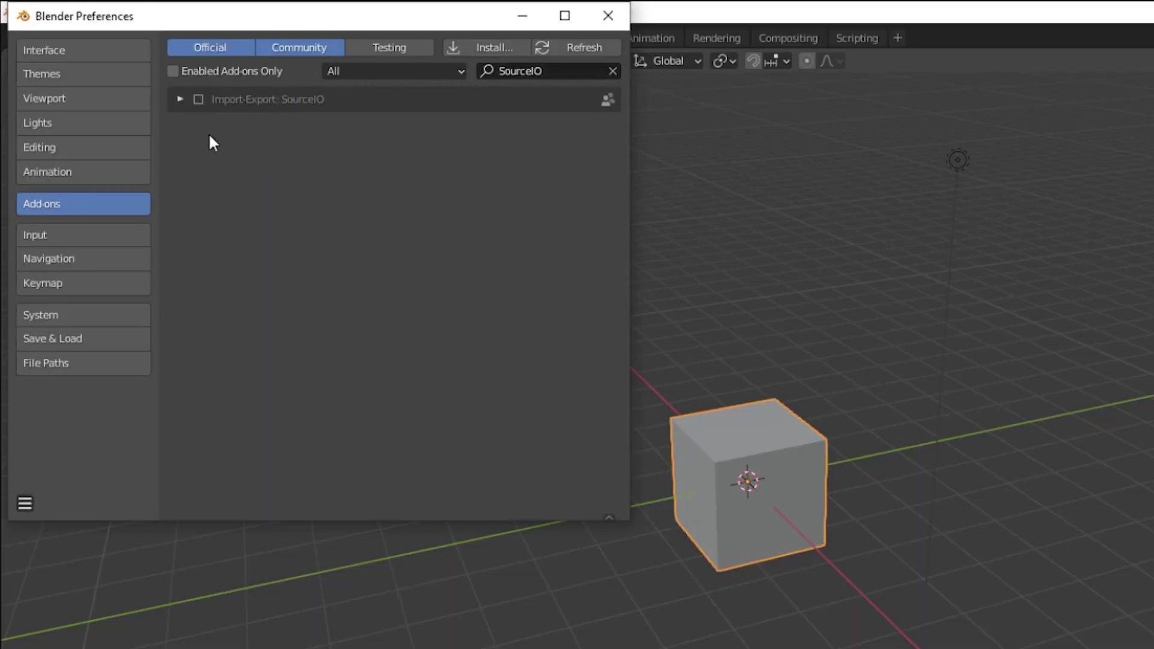
{"action": "left_click", "coordinate": [24, 503]}
{"action": "left_click", "coordinate": [109, 456]}
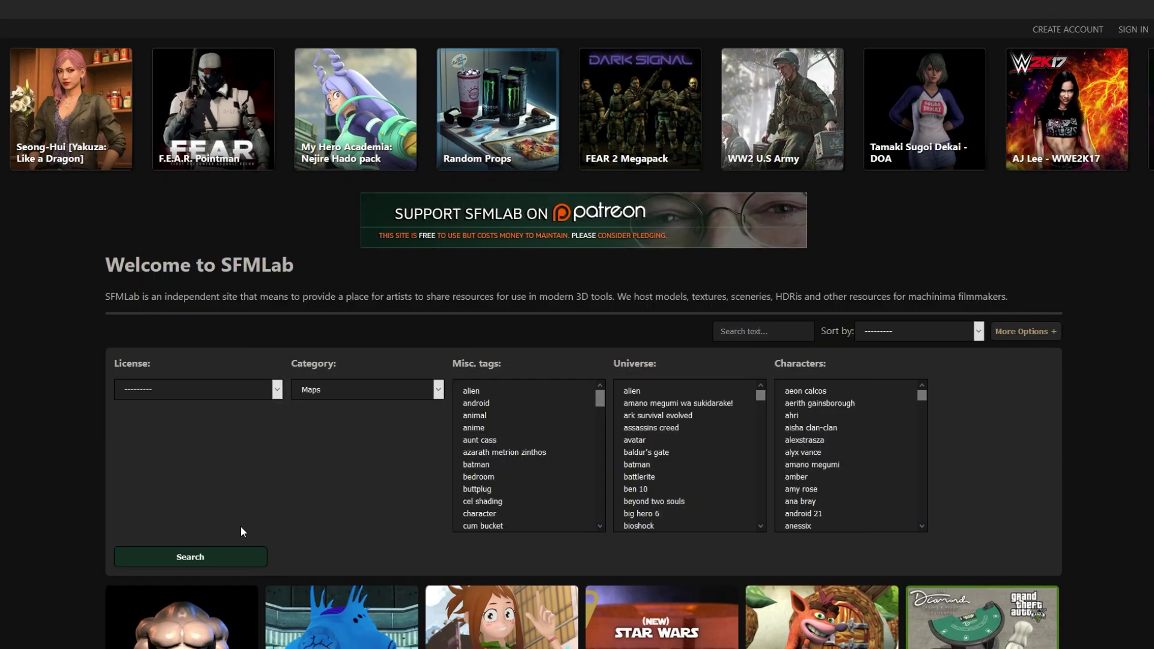
Search SFMLab listings in the Maps category
{"action": "left_click", "coordinate": [225, 553]}
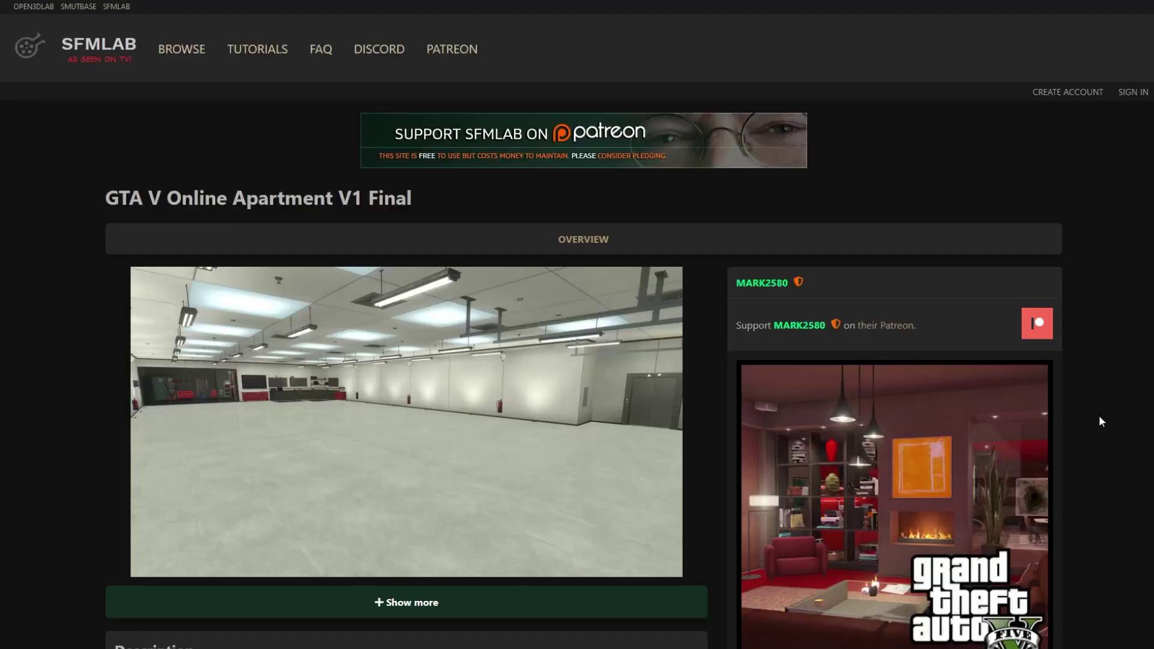
{"action": "scroll", "coordinate": [1102, 422], "scroll_direction": "down", "scroll_amount": 5}
{"action": "scroll", "coordinate": [682, 305], "scroll_direction": "down", "scroll_amount": 5}
{"action": "scroll", "coordinate": [682, 305], "scroll_direction": "down", "scroll_amount": 5}
{"action": "scroll", "coordinate": [682, 305], "scroll_direction": "down", "scroll_amount": 3}
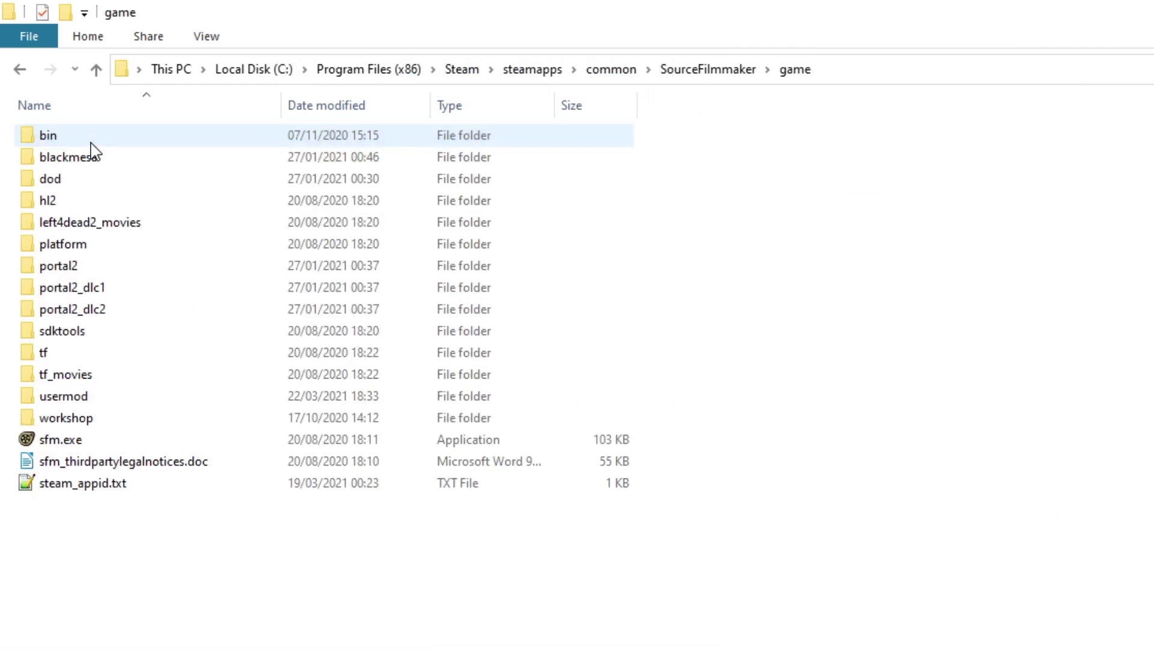
Launch sfm.exe from SourceFilmmaker\game and select all archive files for extraction into usermod
{"action": "left_click", "coordinate": [60, 440]}
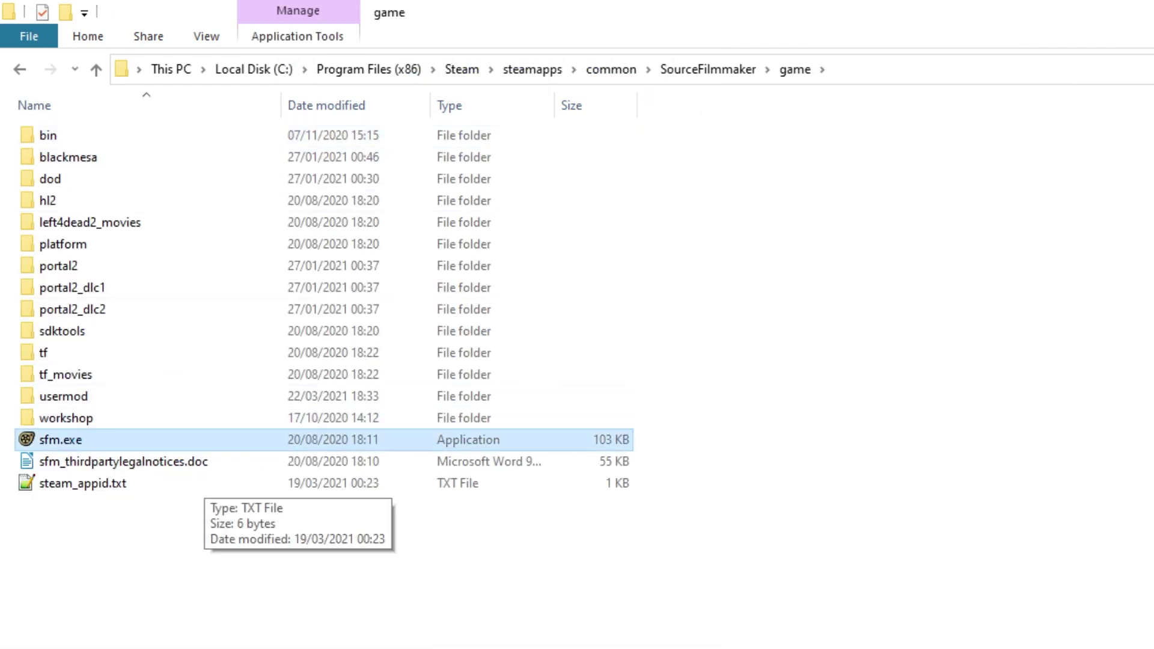
{"action": "double_click", "coordinate": [60, 440]}
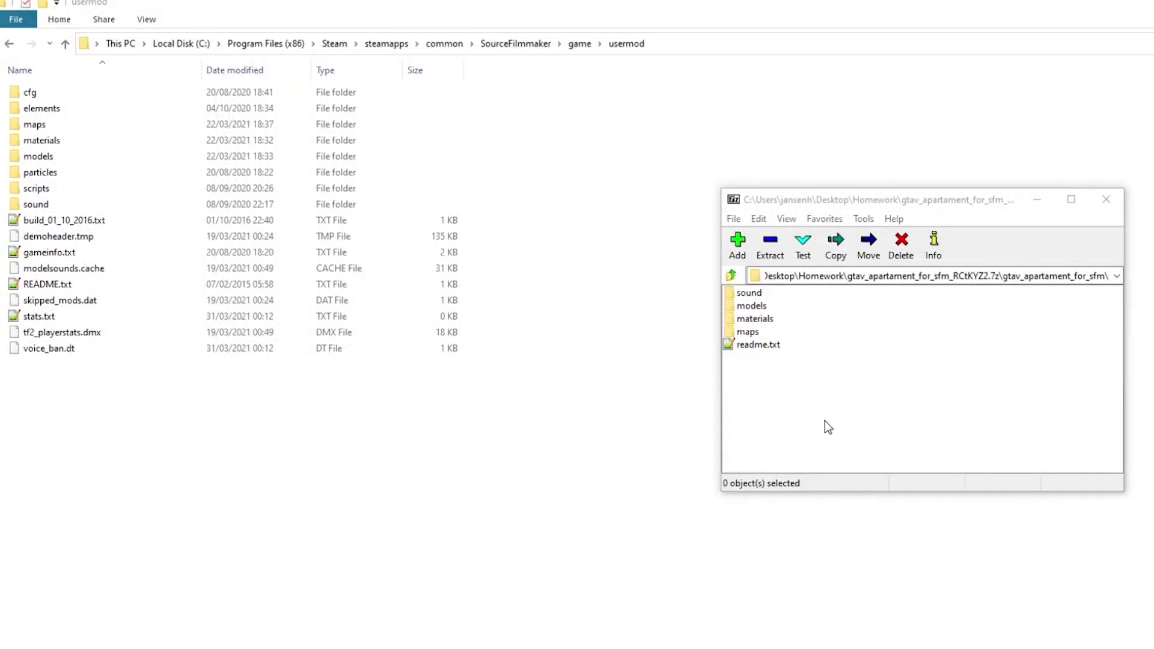
{"action": "mouse_move", "coordinate": [812, 415]}
{"action": "left_mouse_down"}
{"action": "mouse_move", "coordinate": [749, 321]}
{"action": "mouse_move", "coordinate": [424, 403]}
{"action": "left_mouse_up"}
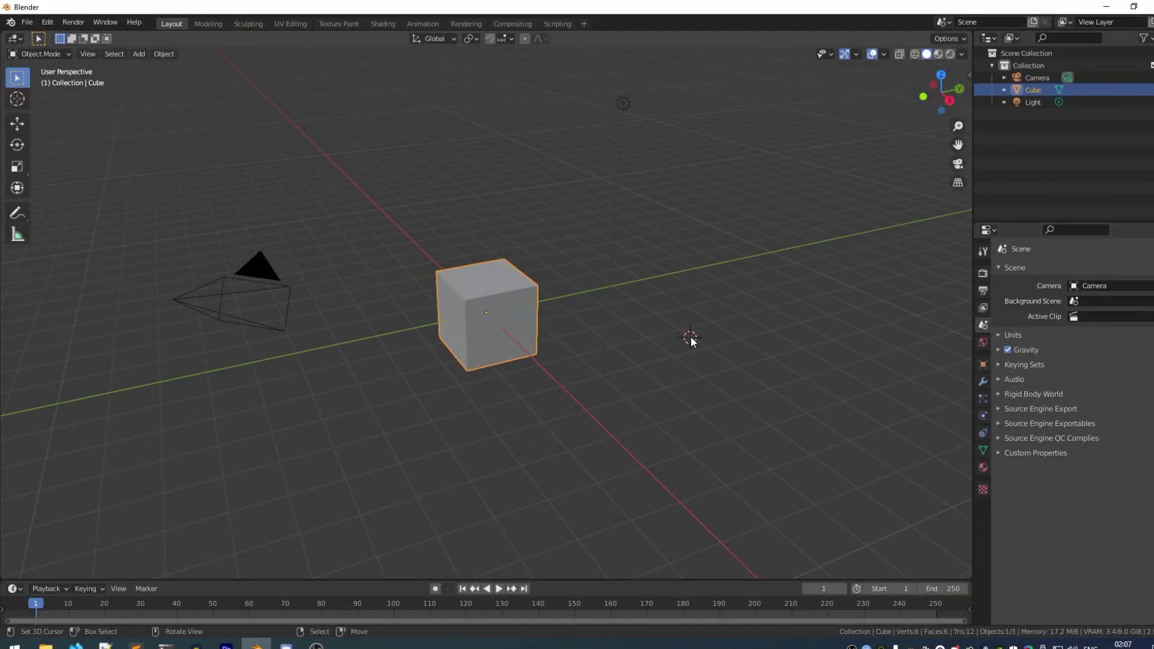
Delete the default camera, cube and light, and toggle the system console
{"action": "key", "text": "x"}
{"action": "left_click", "coordinate": [667, 340]}
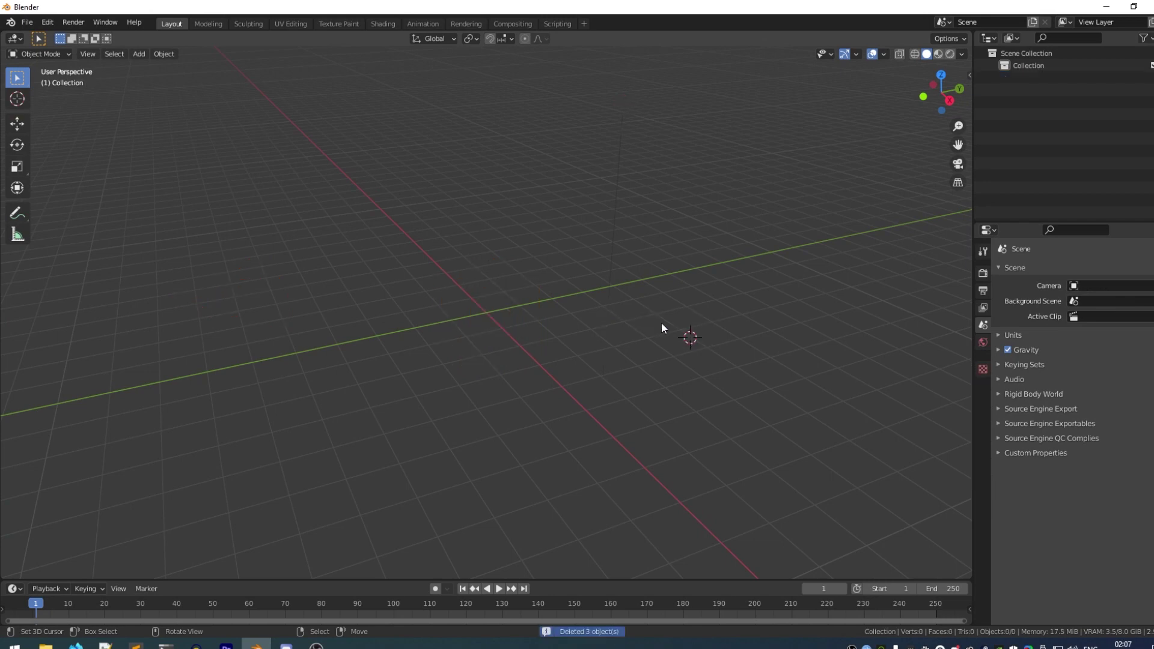
{"action": "left_click", "coordinate": [117, 25]}
{"action": "left_click", "coordinate": [120, 150]}
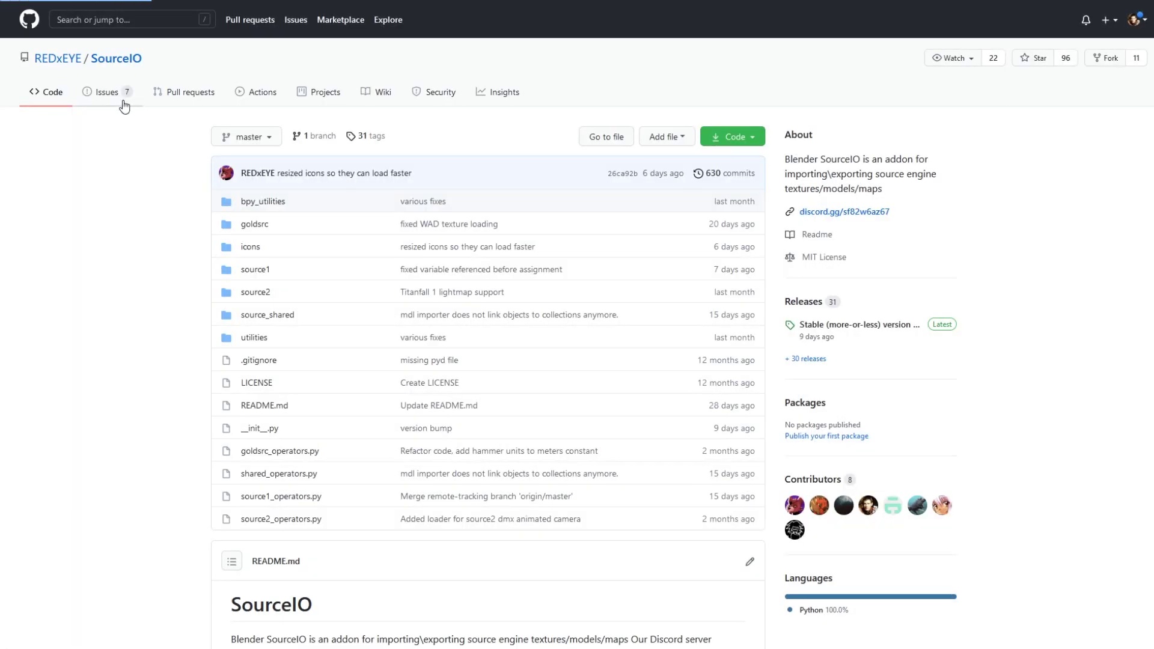
{"action": "left_click", "coordinate": [117, 94]}
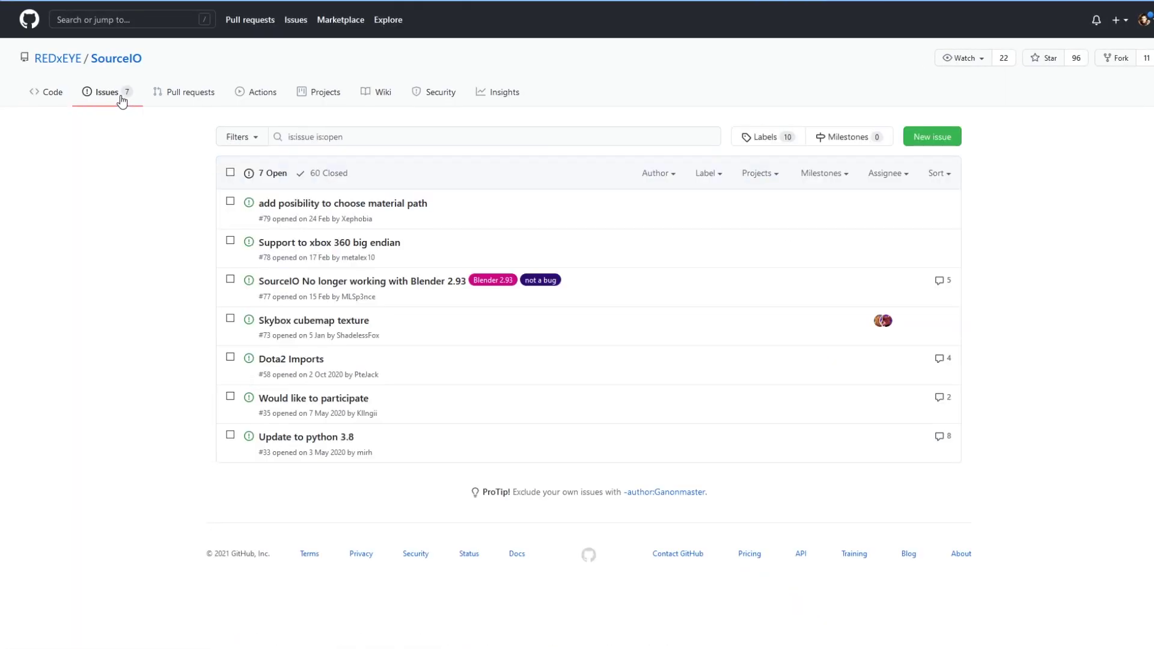
Start a new SourceIO issue and focus its comment box
{"action": "left_click", "coordinate": [932, 137]}
{"action": "left_click", "coordinate": [436, 288]}
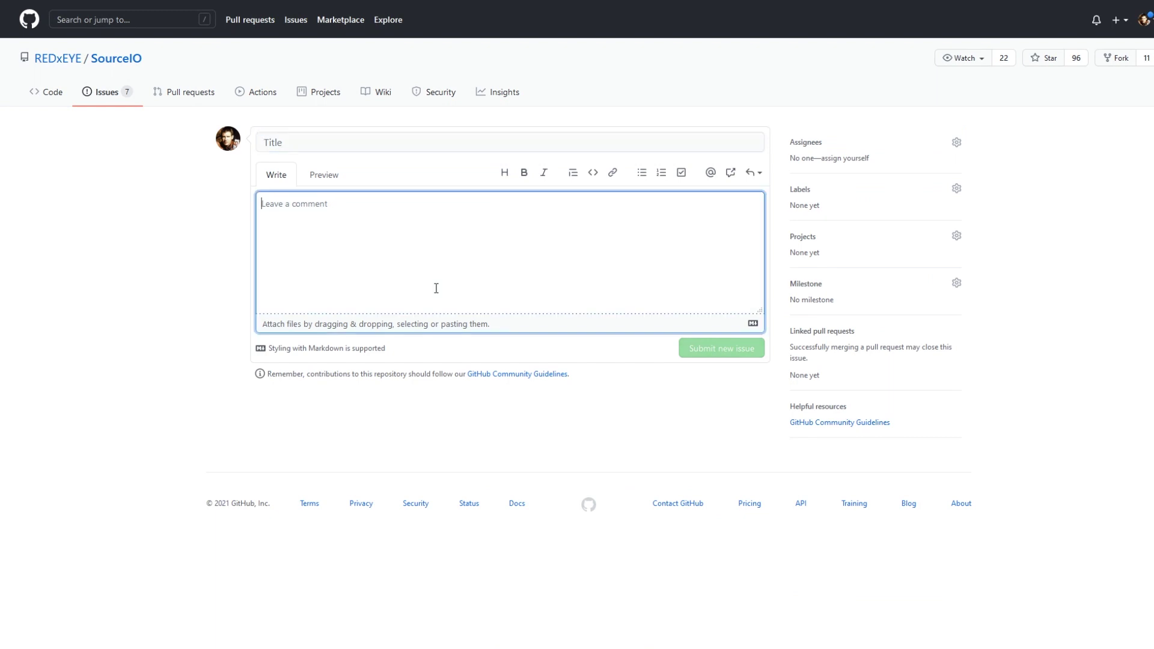
{"action": "type", "text": "yo"}
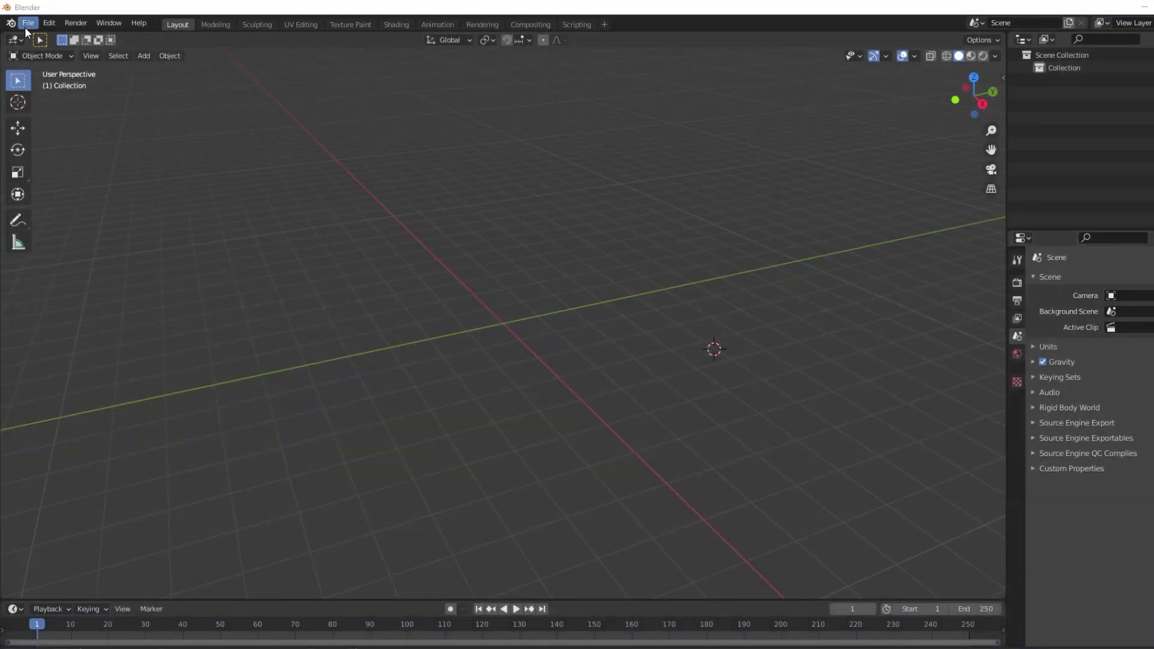
Import a Source map (.bsp), choosing the GTA V apartment file in game\usermod\maps
{"action": "left_click", "coordinate": [29, 24]}
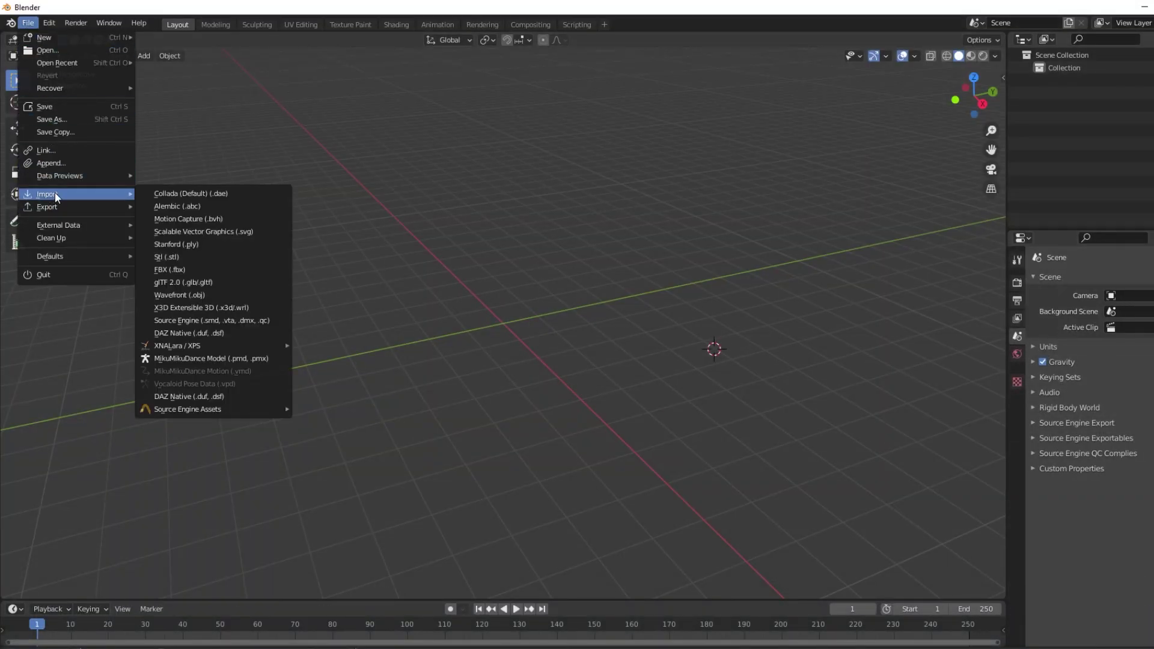
{"action": "mouse_move", "coordinate": [47, 194]}
{"action": "mouse_move", "coordinate": [188, 410]}
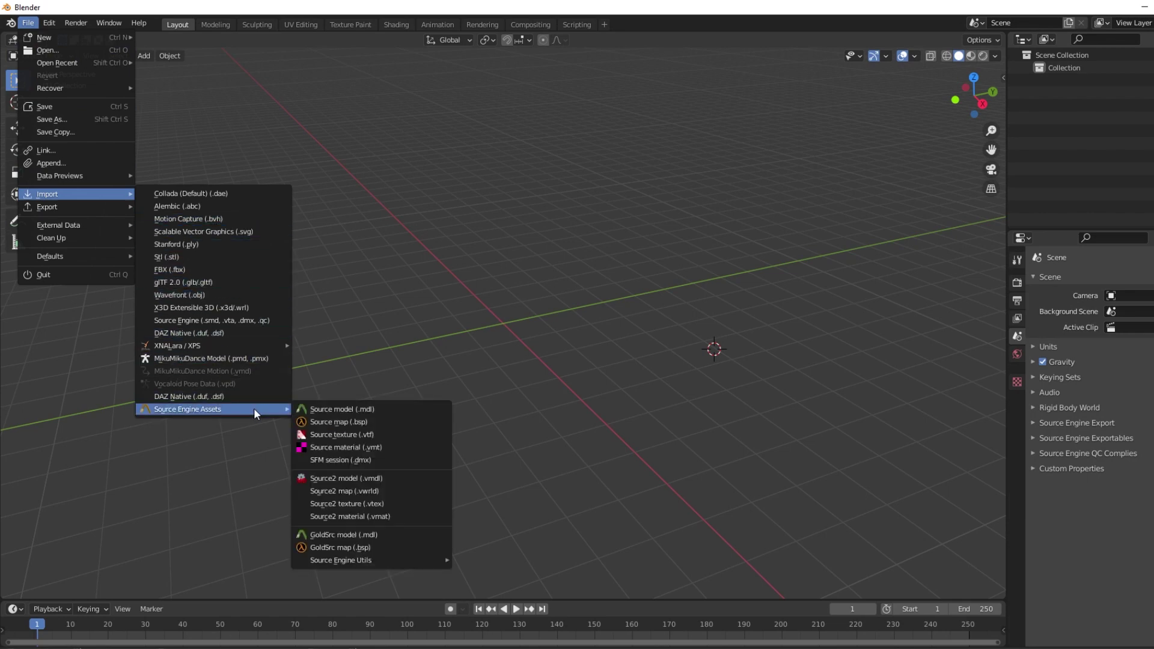
{"action": "left_click", "coordinate": [341, 420]}
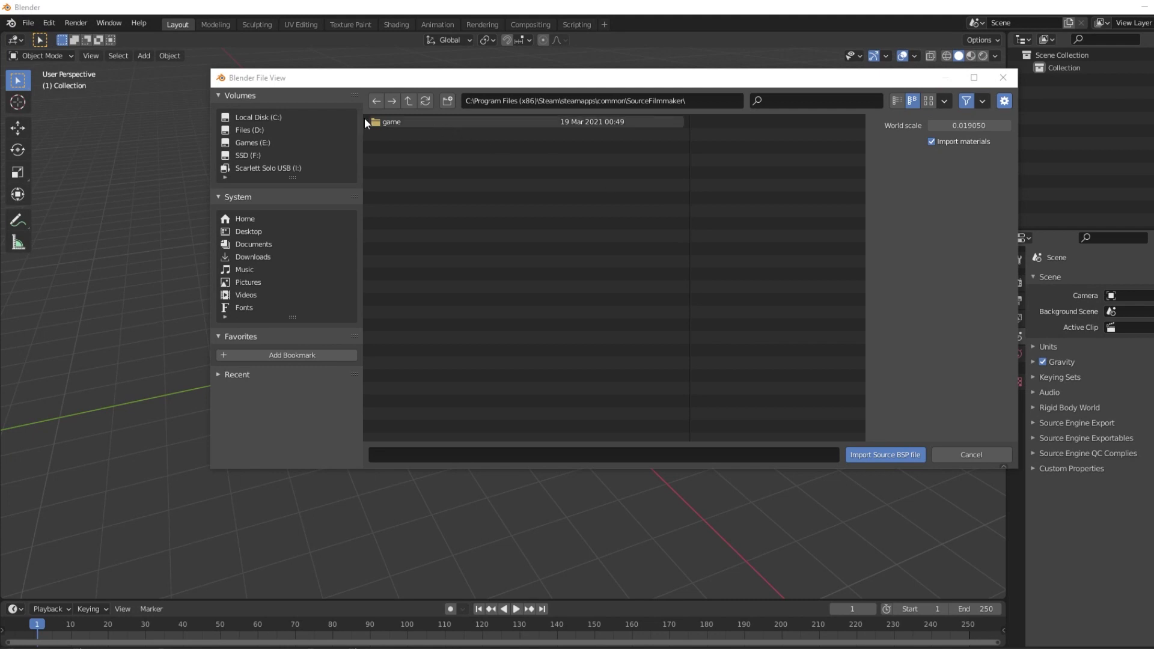
{"action": "left_click", "coordinate": [388, 121]}
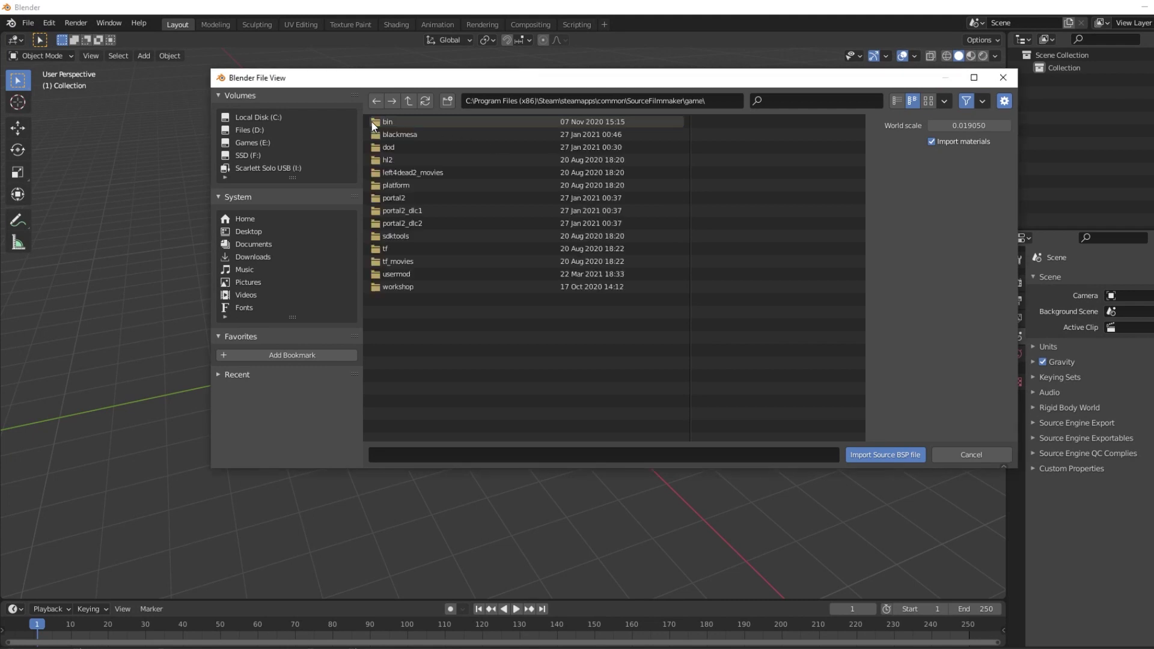
{"action": "left_click", "coordinate": [395, 277]}
{"action": "left_click", "coordinate": [398, 148]}
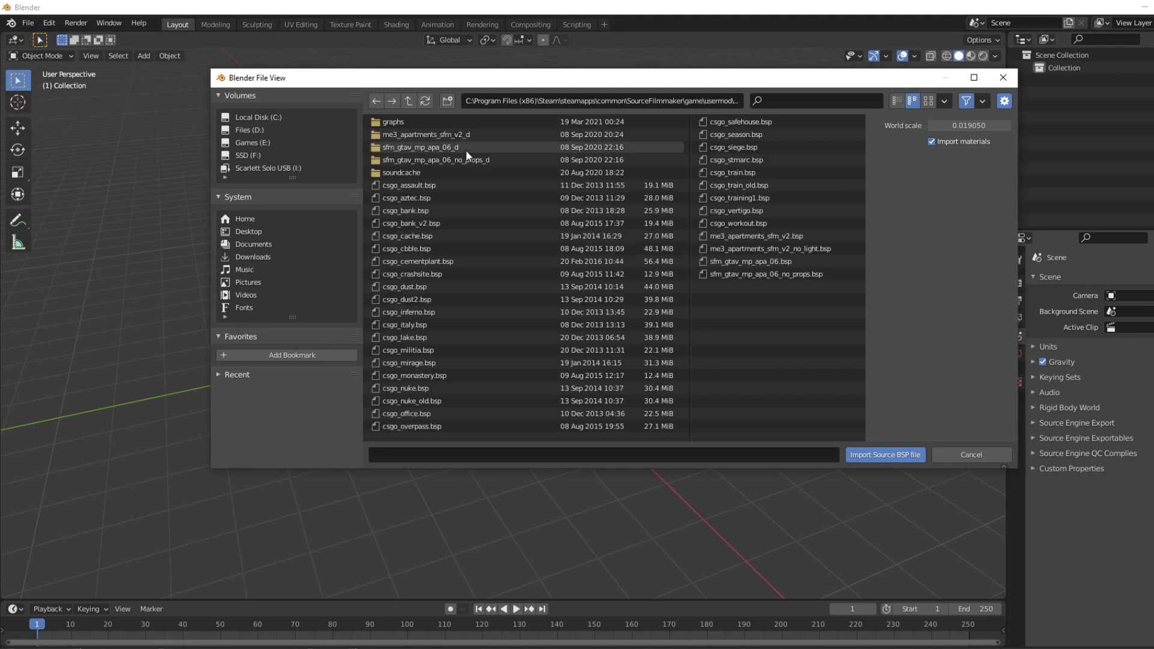
{"action": "double_click", "coordinate": [782, 263]}
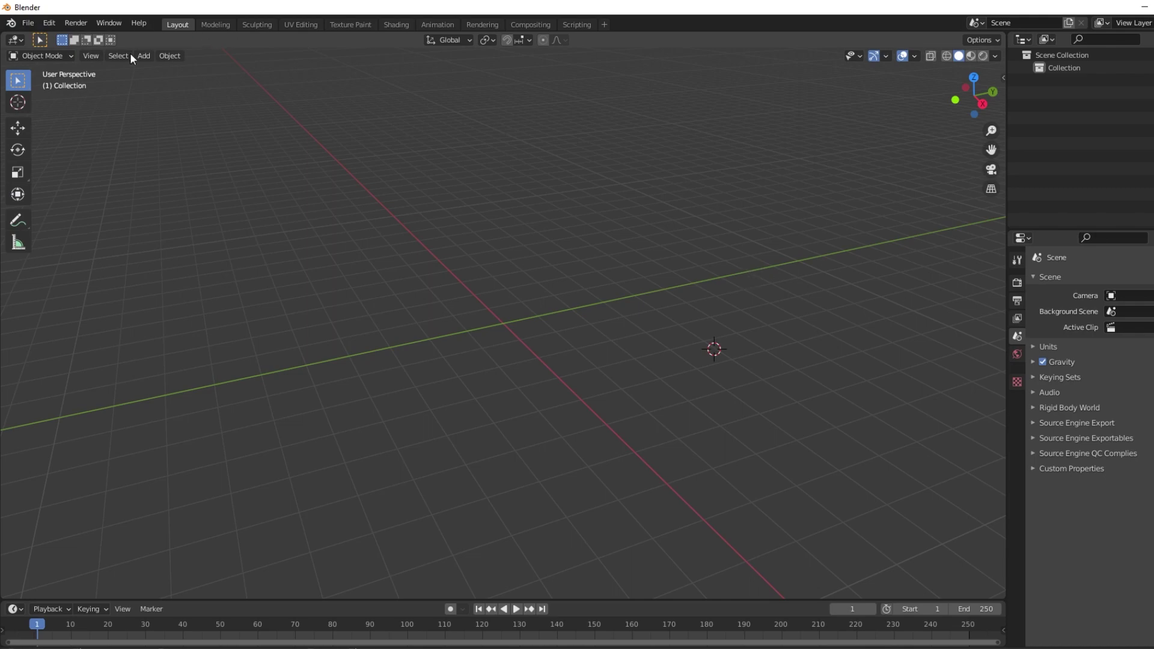
Watch the import log in the console, then orbit into the apartment interior
{"action": "left_click", "coordinate": [331, 628]}
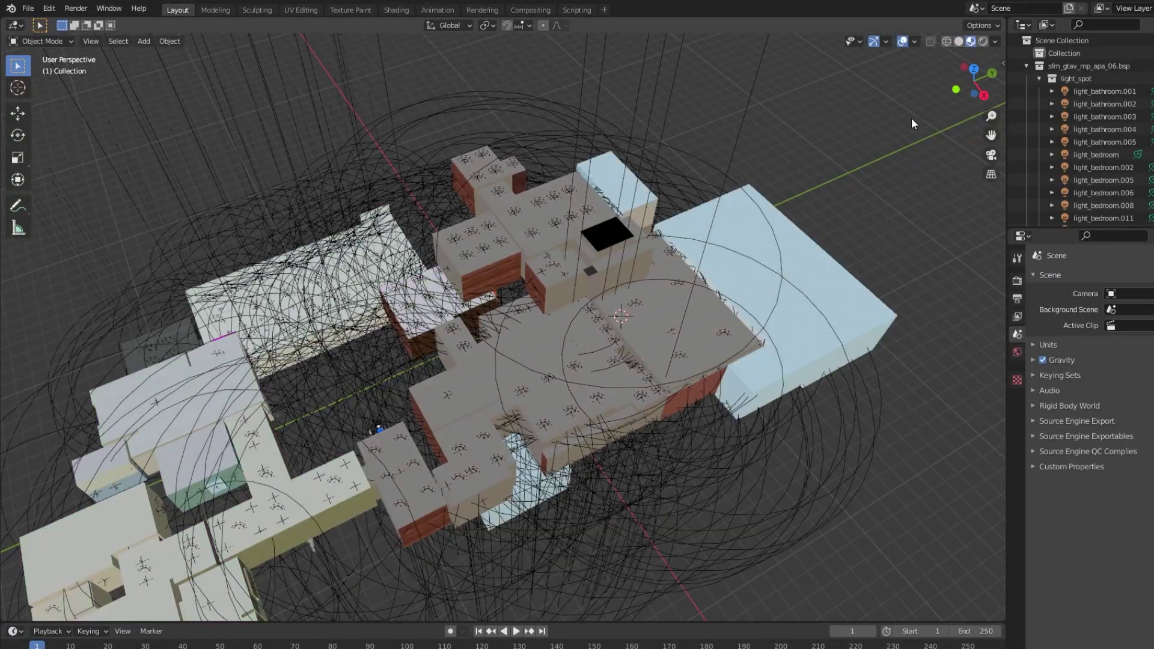
{"action": "mouse_move", "coordinate": [854, 280]}
{"action": "middle_mouse_down"}
{"action": "mouse_move", "coordinate": [669, 274]}
{"action": "mouse_move", "coordinate": [647, 286]}
{"action": "mouse_move", "coordinate": [596, 275]}
{"action": "middle_mouse_up"}
{"action": "scroll", "coordinate": [596, 277], "scroll_direction": "down", "scroll_amount": 4}
{"action": "scroll", "coordinate": [594, 278], "scroll_direction": "down", "scroll_amount": 4}
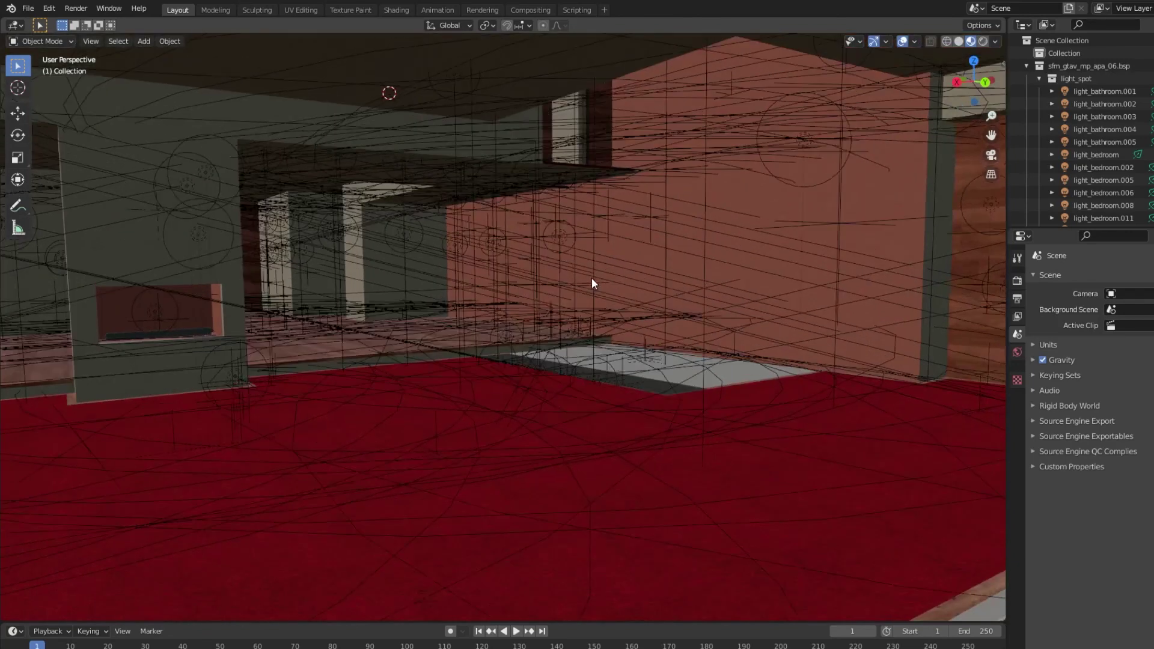
{"action": "scroll", "coordinate": [591, 279], "scroll_direction": "down", "scroll_amount": 3}
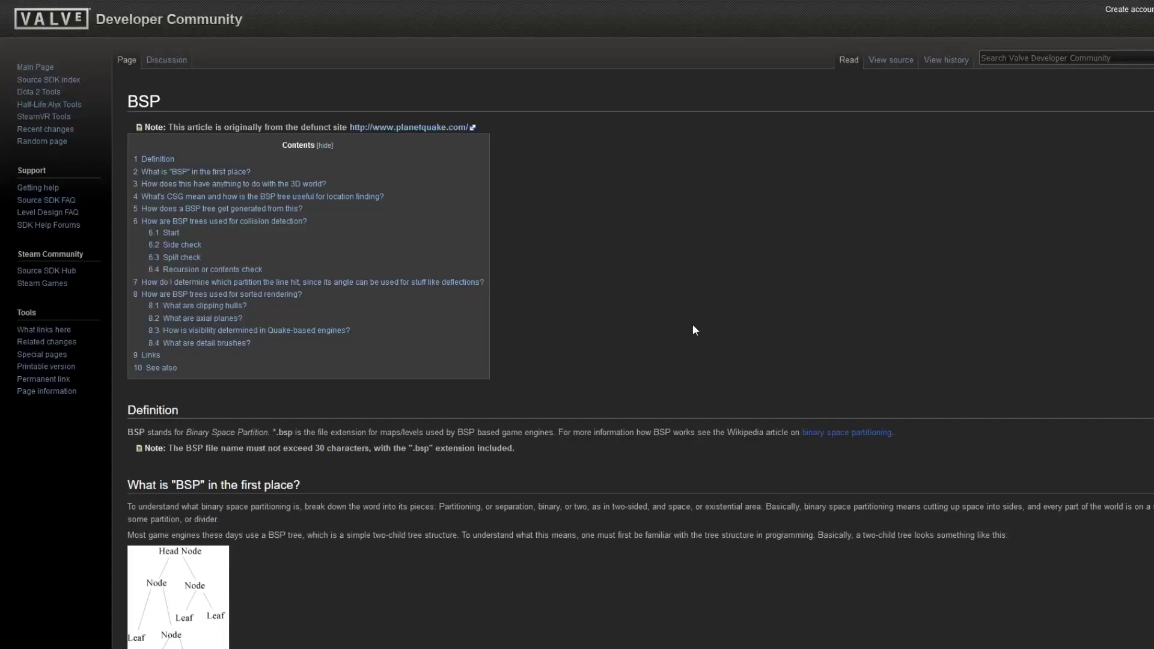
{"action": "scroll", "coordinate": [693, 323], "scroll_direction": "down", "scroll_amount": 5}
{"action": "scroll", "coordinate": [693, 324], "scroll_direction": "down", "scroll_amount": 5}
{"action": "scroll", "coordinate": [693, 324], "scroll_direction": "down", "scroll_amount": 3}
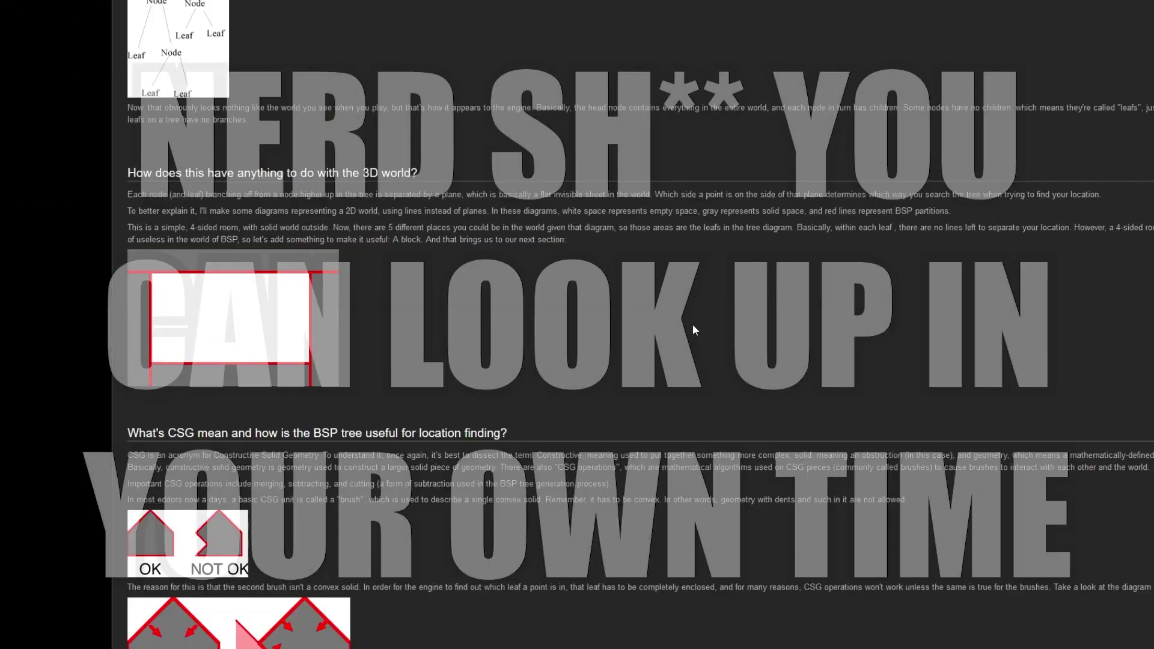
{"action": "scroll", "coordinate": [693, 324], "scroll_direction": "down", "scroll_amount": 5}
{"action": "scroll", "coordinate": [692, 325], "scroll_direction": "down", "scroll_amount": 5}
{"action": "scroll", "coordinate": [693, 324], "scroll_direction": "down", "scroll_amount": 4}
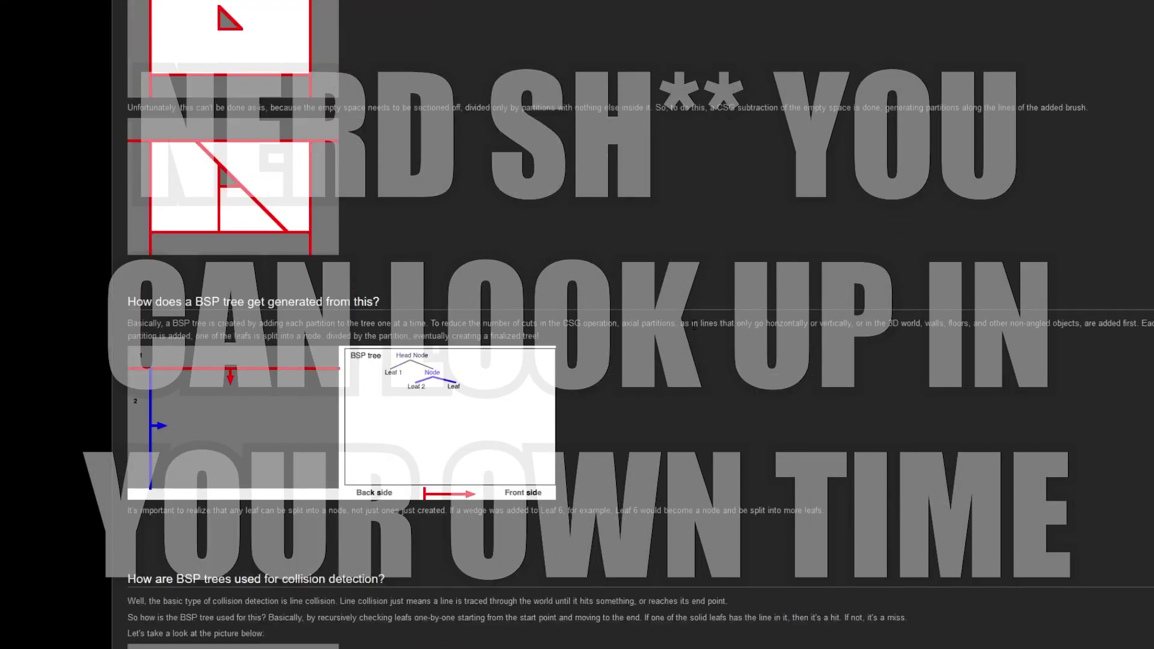
{"action": "scroll", "coordinate": [693, 324], "scroll_direction": "down", "scroll_amount": 8}
{"action": "scroll", "coordinate": [693, 324], "scroll_direction": "up", "scroll_amount": 6}
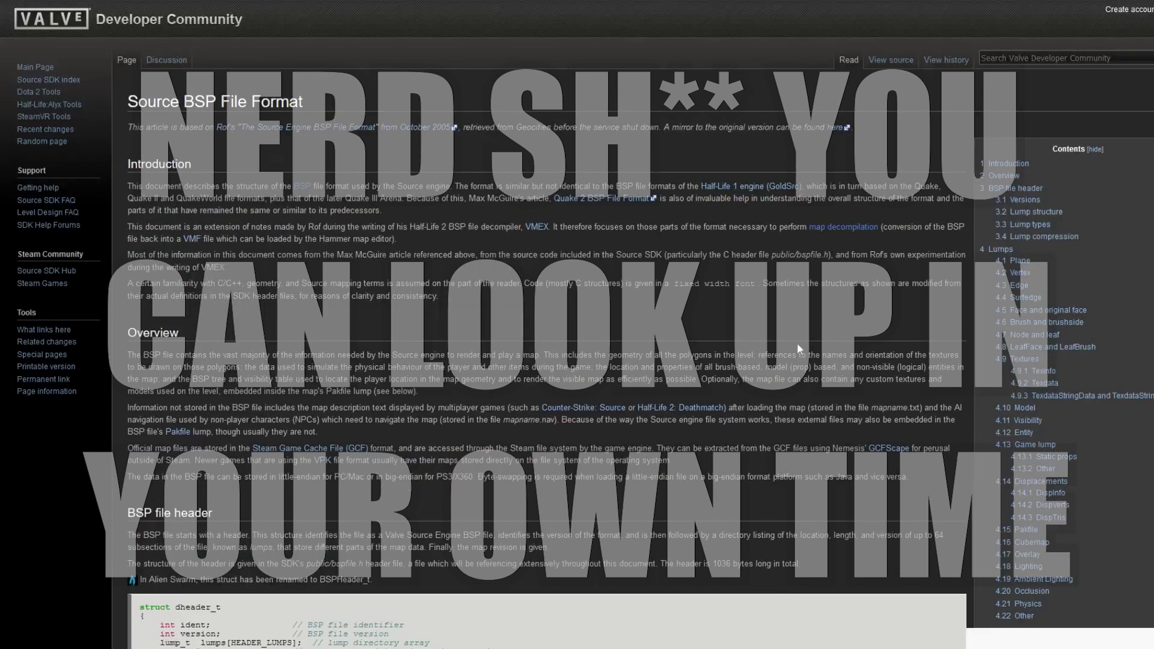
{"action": "scroll", "coordinate": [790, 307], "scroll_direction": "down", "scroll_amount": 3}
{"action": "scroll", "coordinate": [788, 308], "scroll_direction": "down", "scroll_amount": 4}
{"action": "scroll", "coordinate": [789, 308], "scroll_direction": "down", "scroll_amount": 3}
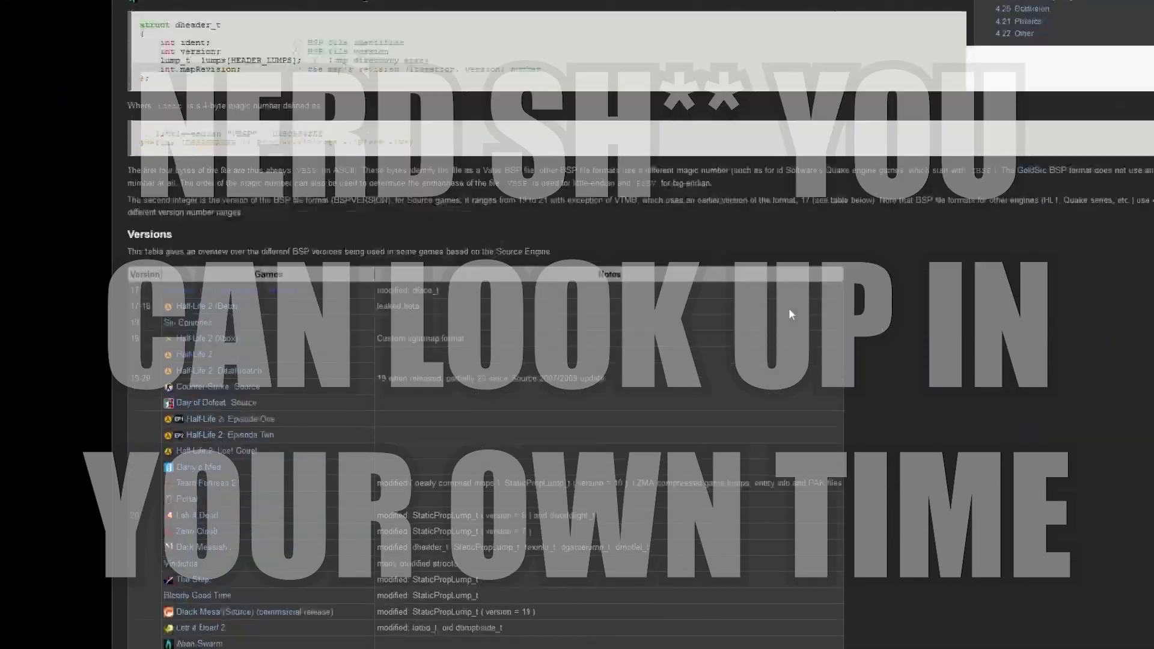
{"action": "scroll", "coordinate": [790, 307], "scroll_direction": "down", "scroll_amount": 4}
{"action": "scroll", "coordinate": [789, 308], "scroll_direction": "down", "scroll_amount": 4}
{"action": "scroll", "coordinate": [789, 307], "scroll_direction": "down", "scroll_amount": 4}
{"action": "scroll", "coordinate": [789, 307], "scroll_direction": "down", "scroll_amount": 3}
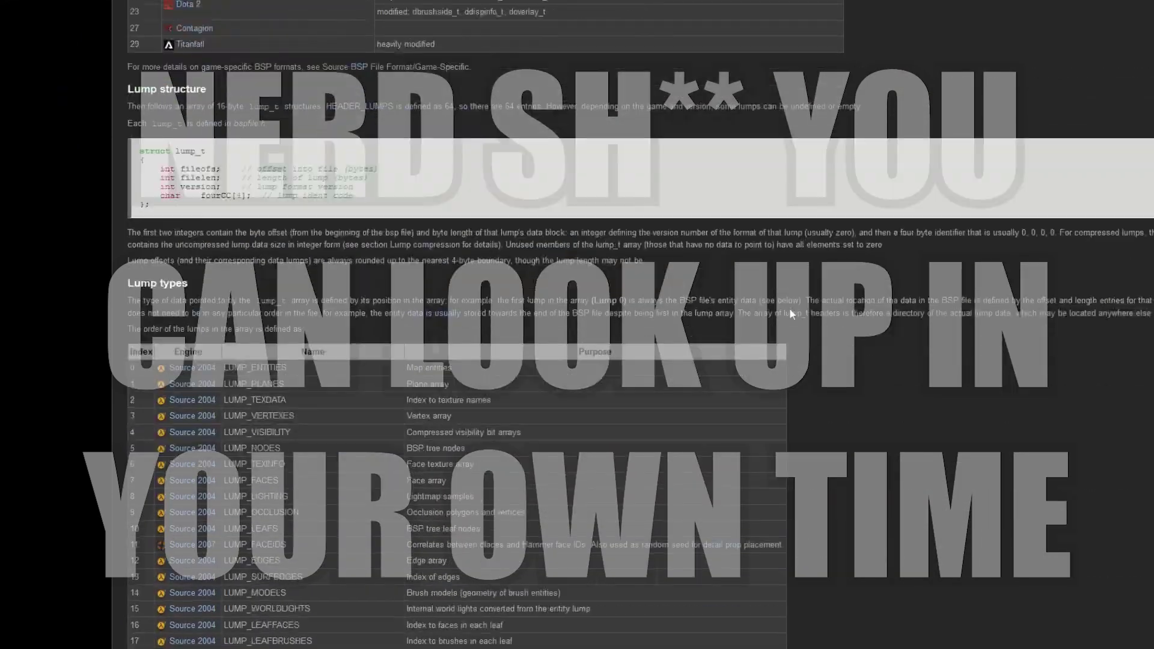
{"action": "scroll", "coordinate": [789, 307], "scroll_direction": "down", "scroll_amount": 4}
{"action": "scroll", "coordinate": [789, 307], "scroll_direction": "down", "scroll_amount": 4}
{"action": "scroll", "coordinate": [789, 308], "scroll_direction": "down", "scroll_amount": 3}
{"action": "scroll", "coordinate": [790, 308], "scroll_direction": "down", "scroll_amount": 2}
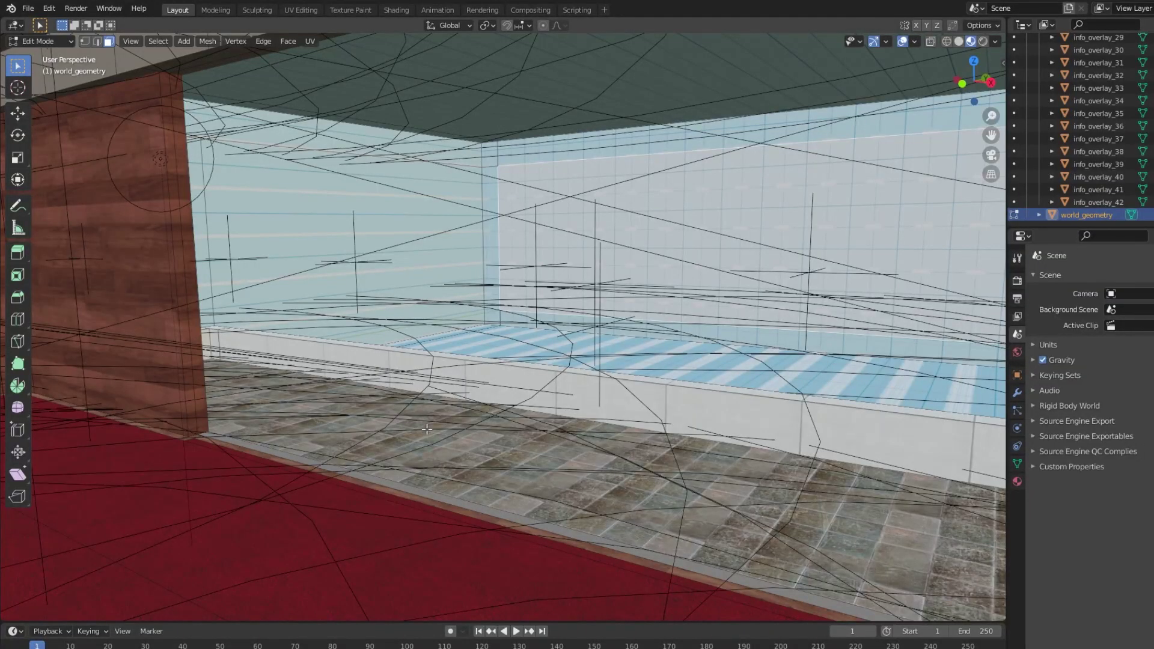
Select the carpet, wooden wall and back wall faces, and highlight the wiki's prop types sentence
{"action": "left_click", "coordinate": [326, 495]}
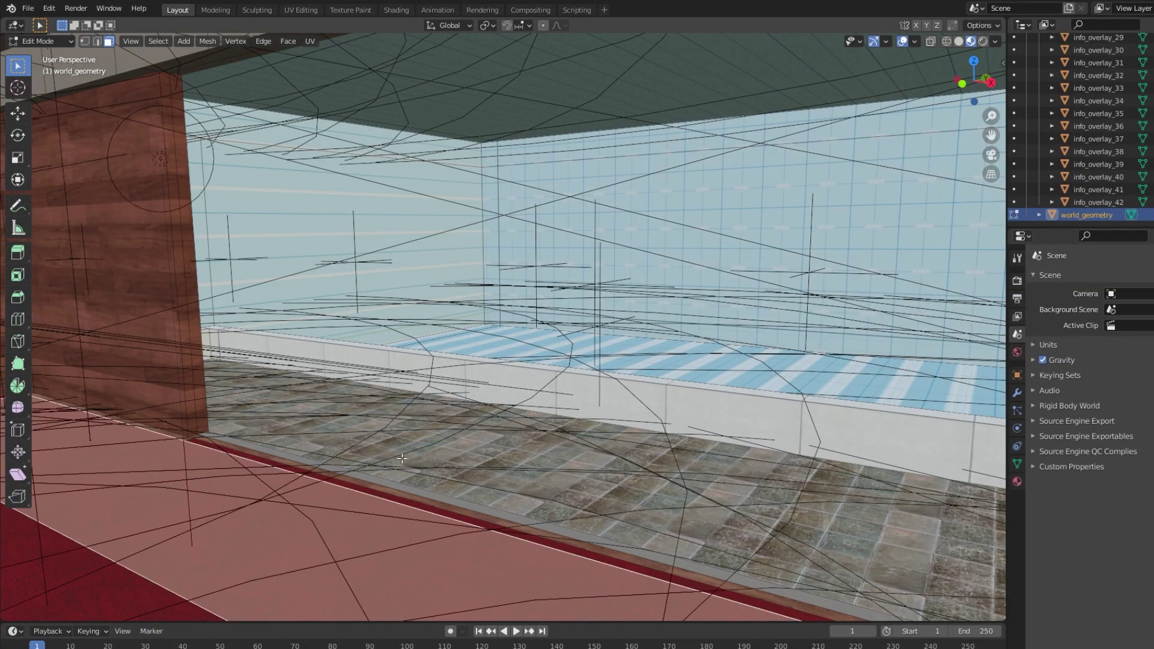
{"action": "left_click", "coordinate": [401, 458]}
{"action": "key", "text": "l"}
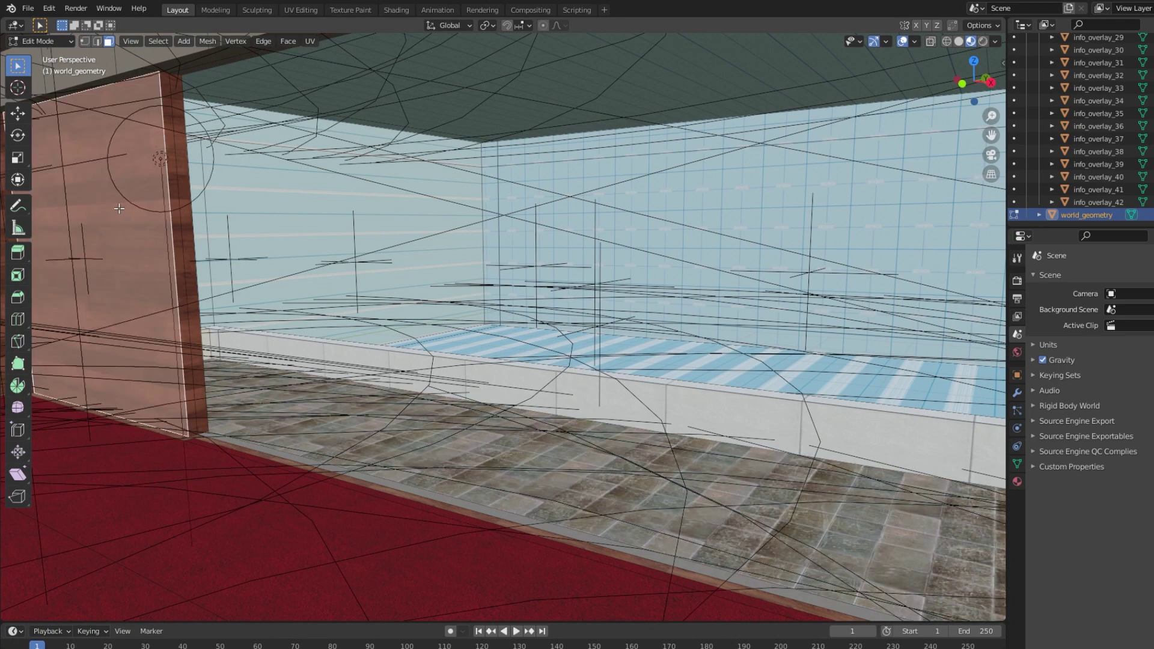
{"action": "left_click", "coordinate": [749, 221]}
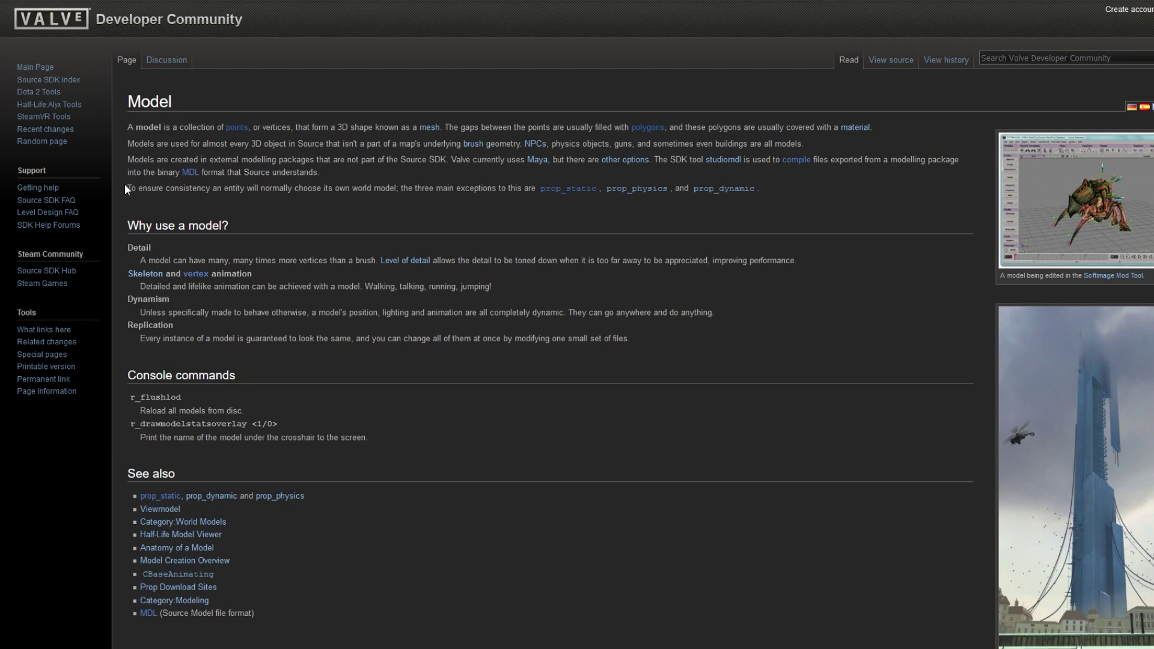
{"action": "left_click_drag", "start_coordinate": [126, 189], "coordinate": [768, 192]}
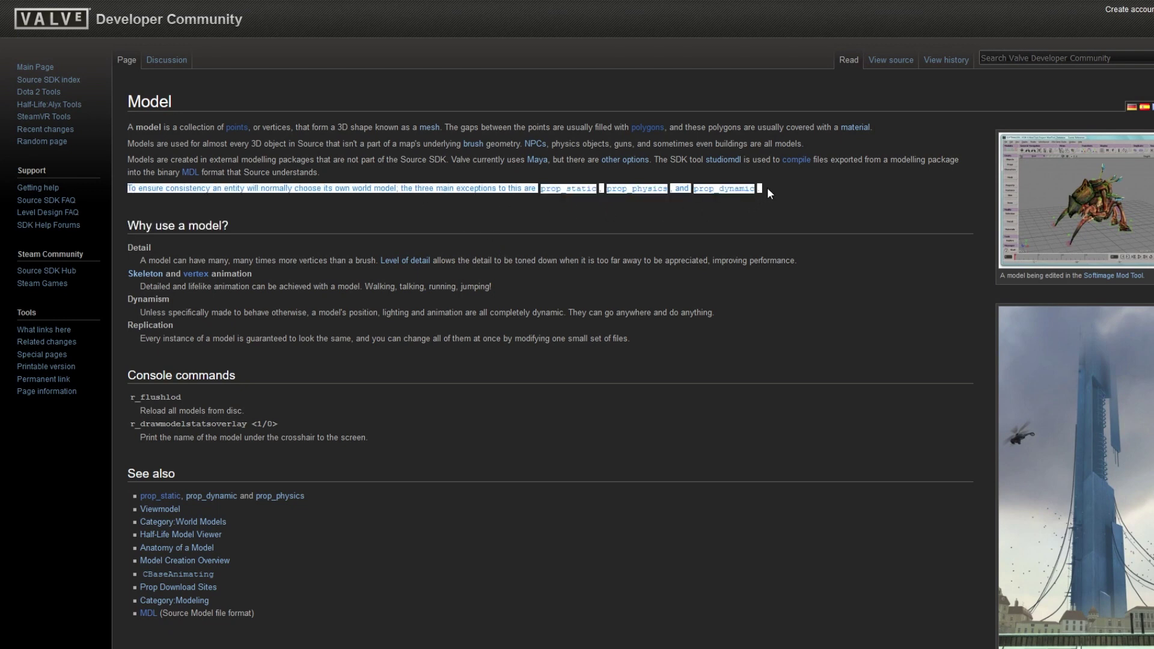
{"action": "left_click", "coordinate": [788, 195]}
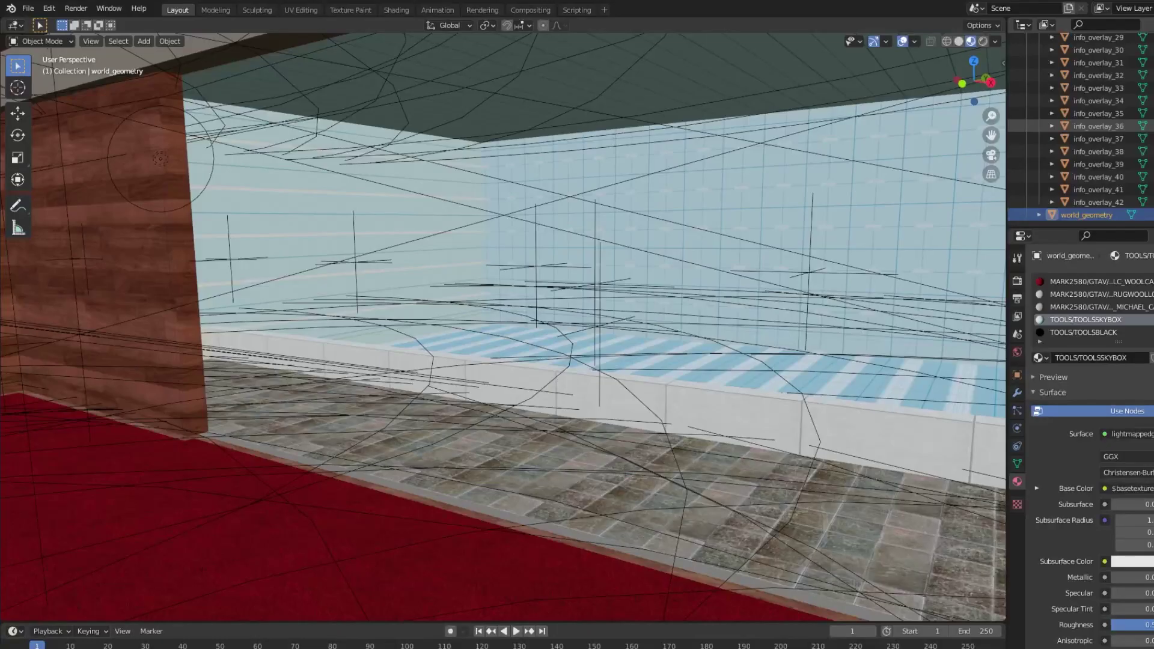
Make world_geometry active and inspect the light_spot and light collections in the Outliner
{"action": "left_click", "coordinate": [1073, 214]}
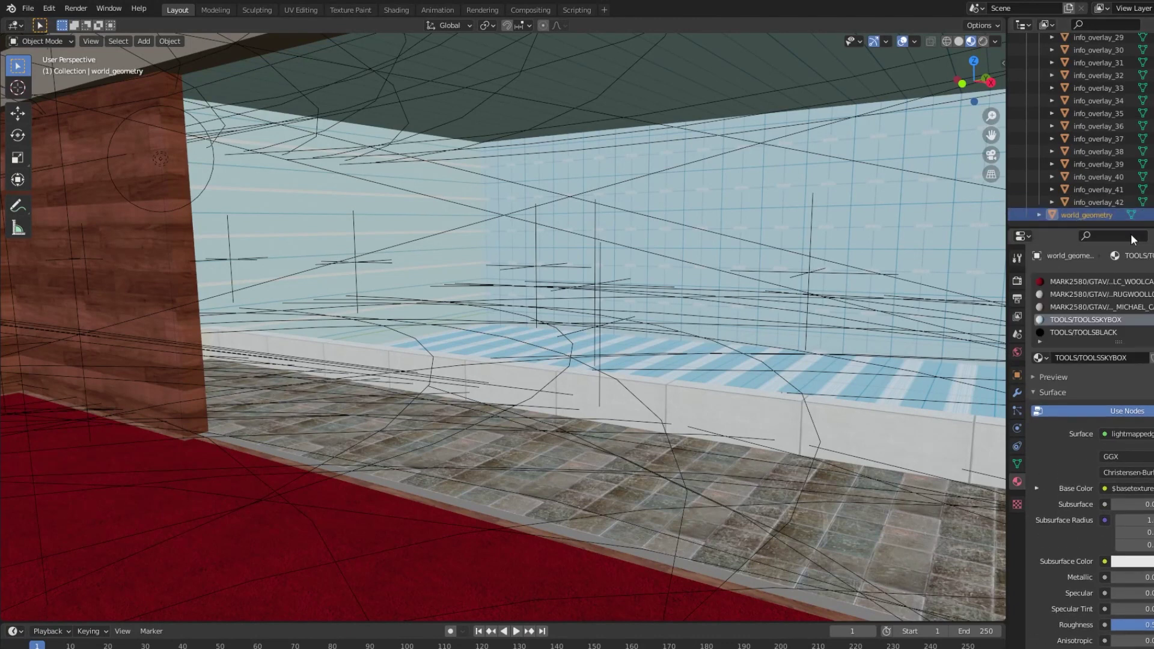
{"action": "scroll", "coordinate": [1110, 307], "scroll_direction": "down", "scroll_amount": 5}
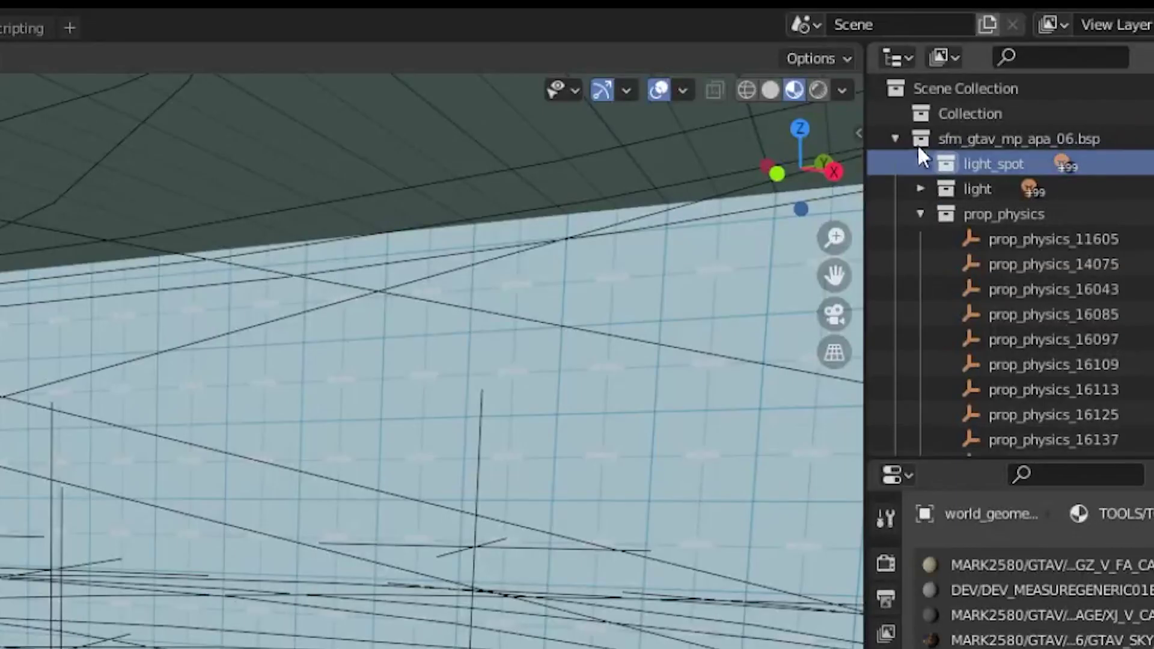
{"action": "left_click", "coordinate": [981, 156]}
{"action": "left_click", "coordinate": [983, 189]}
{"action": "left_click", "coordinate": [919, 188]}
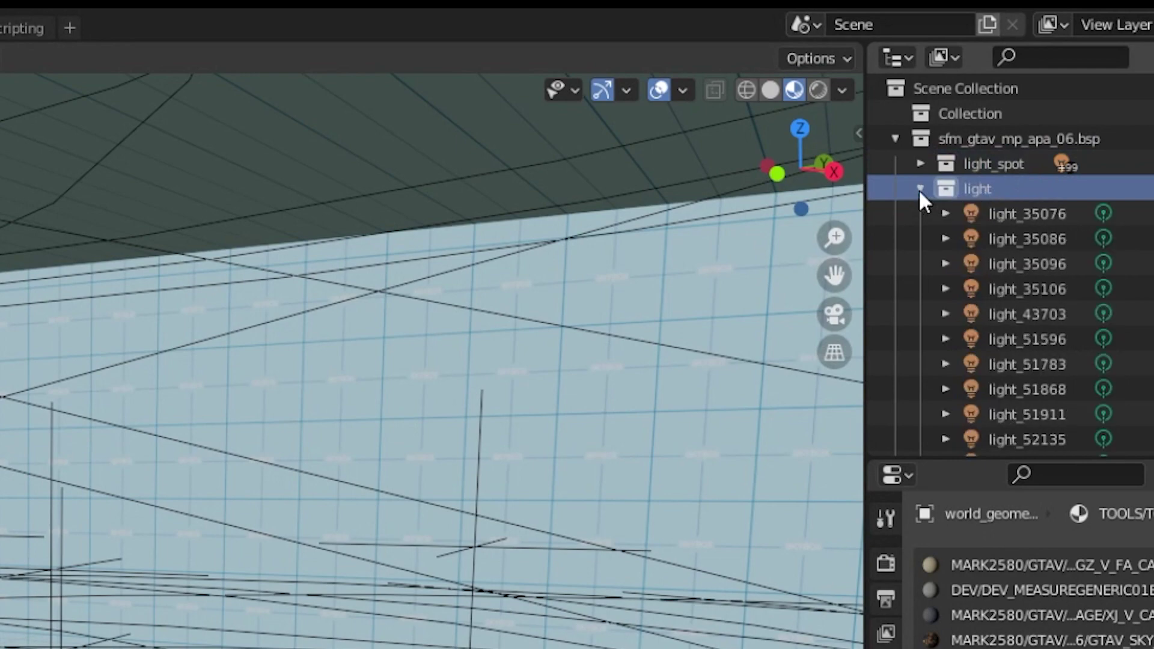
{"action": "left_click", "coordinate": [919, 189]}
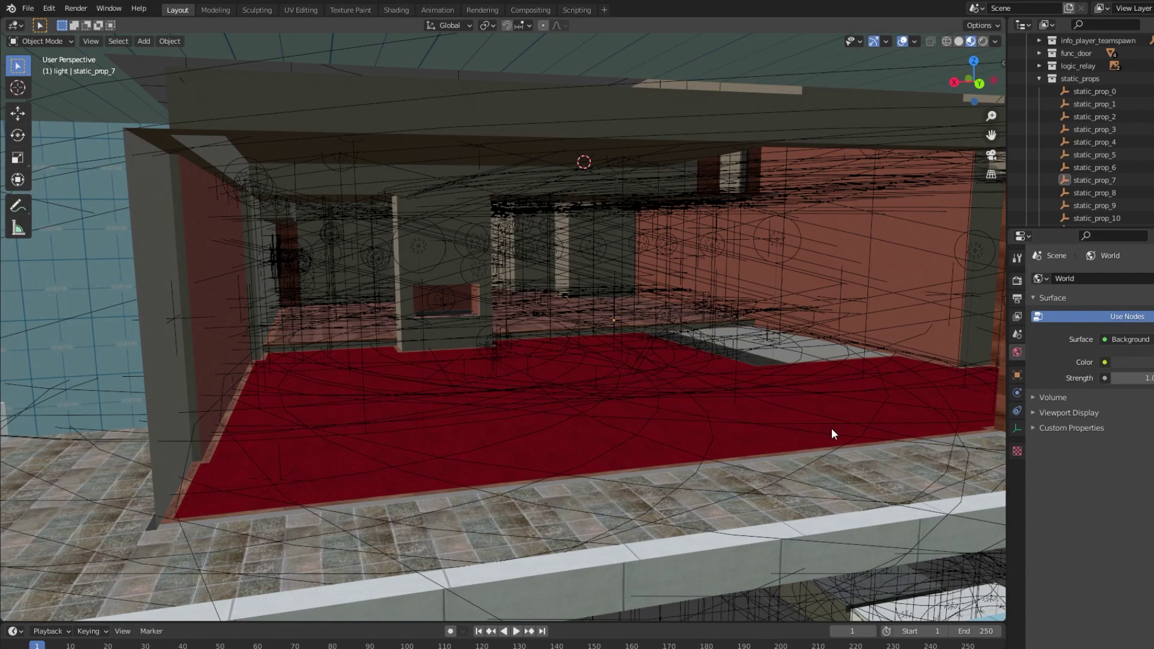
Select static_prop_7 and show the SourceIO tab in the viewport sidebar
{"action": "left_click", "coordinate": [1081, 181]}
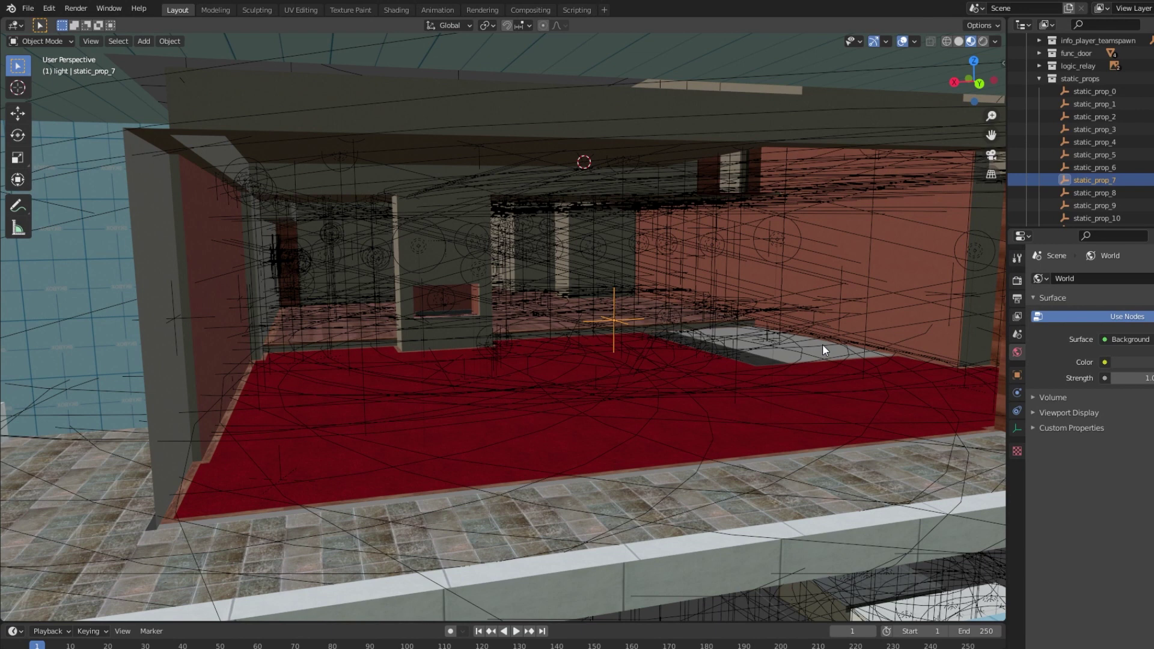
{"action": "key", "text": "n"}
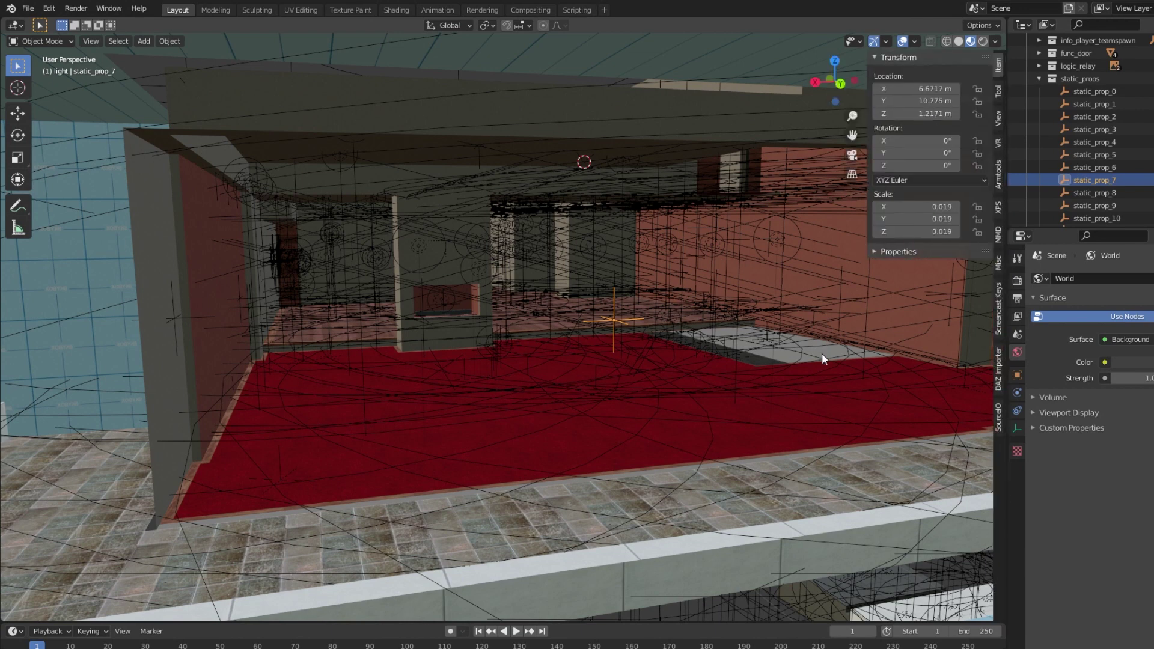
{"action": "left_click", "coordinate": [997, 416]}
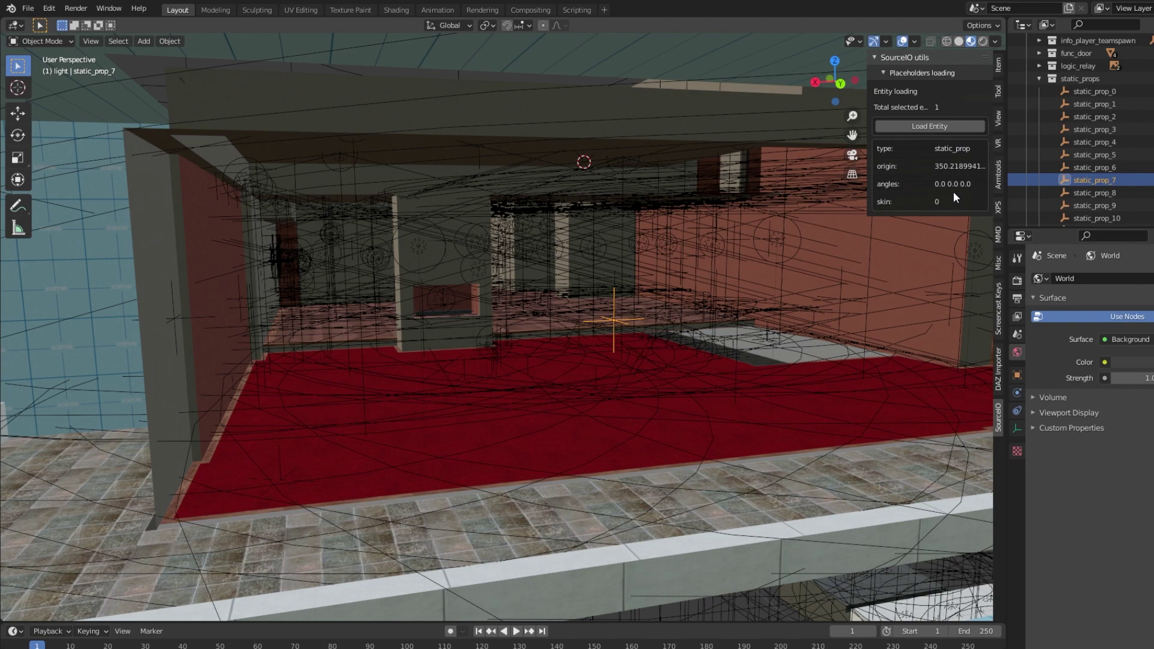
Load static_prop_7's real model, then inspect static_prop_1 and the following props
{"action": "left_click", "coordinate": [927, 125]}
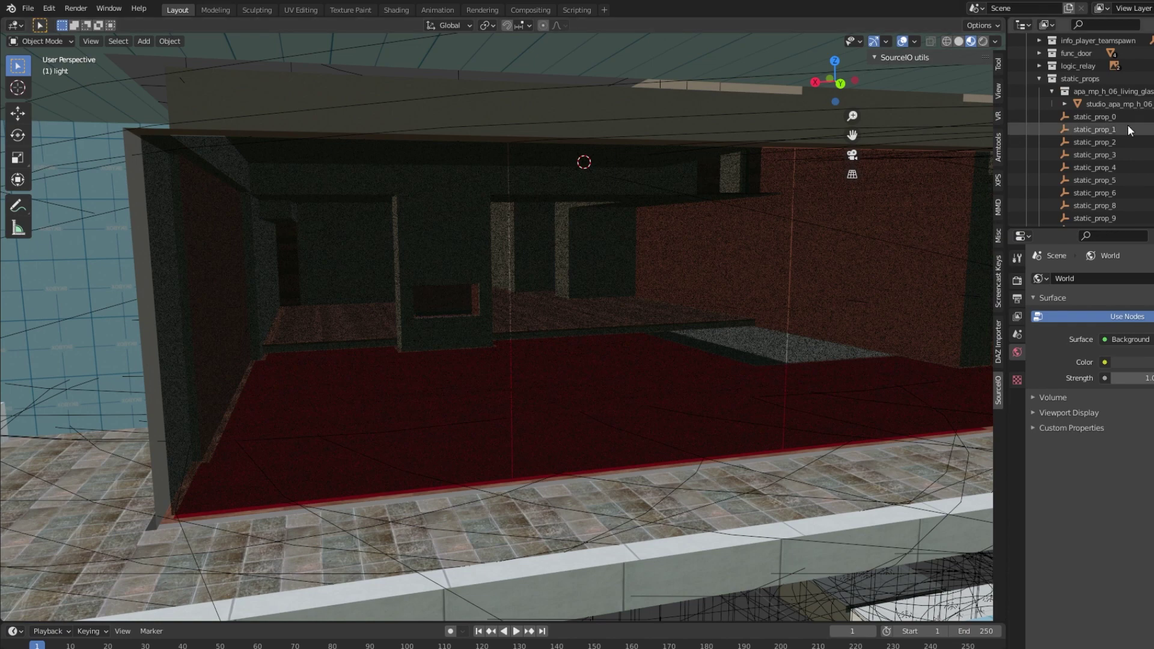
{"action": "left_click", "coordinate": [1102, 130]}
{"action": "key", "text": "Down"}
{"action": "key", "text": "Down"}
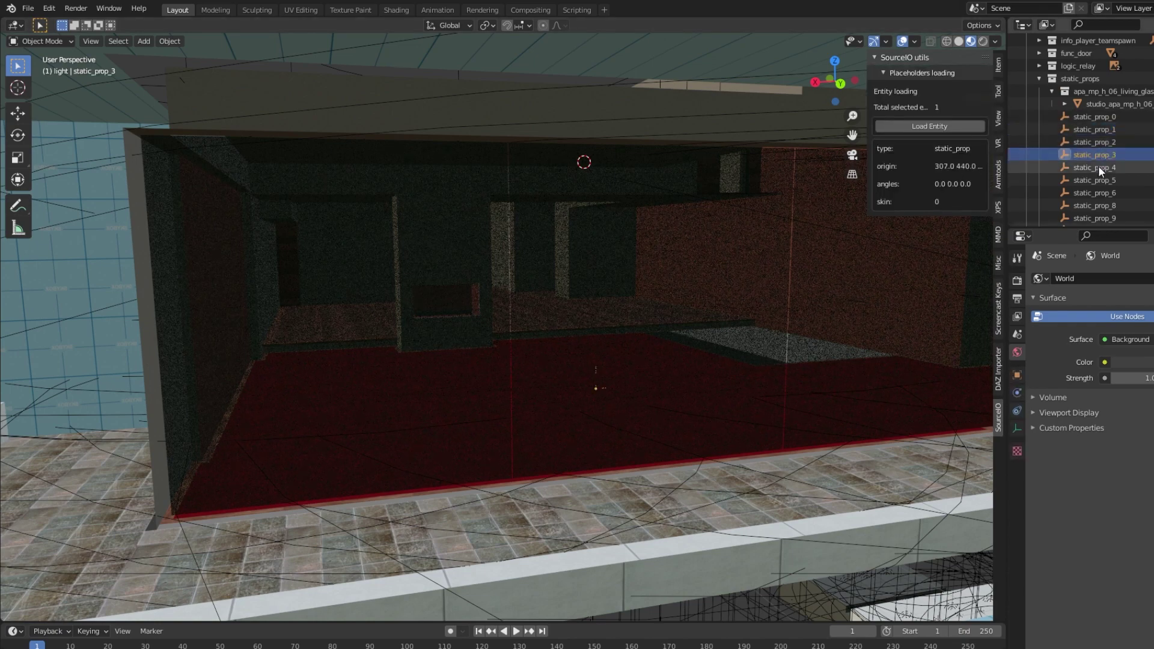
{"action": "key", "text": "Down"}
{"action": "key", "text": "Down"}
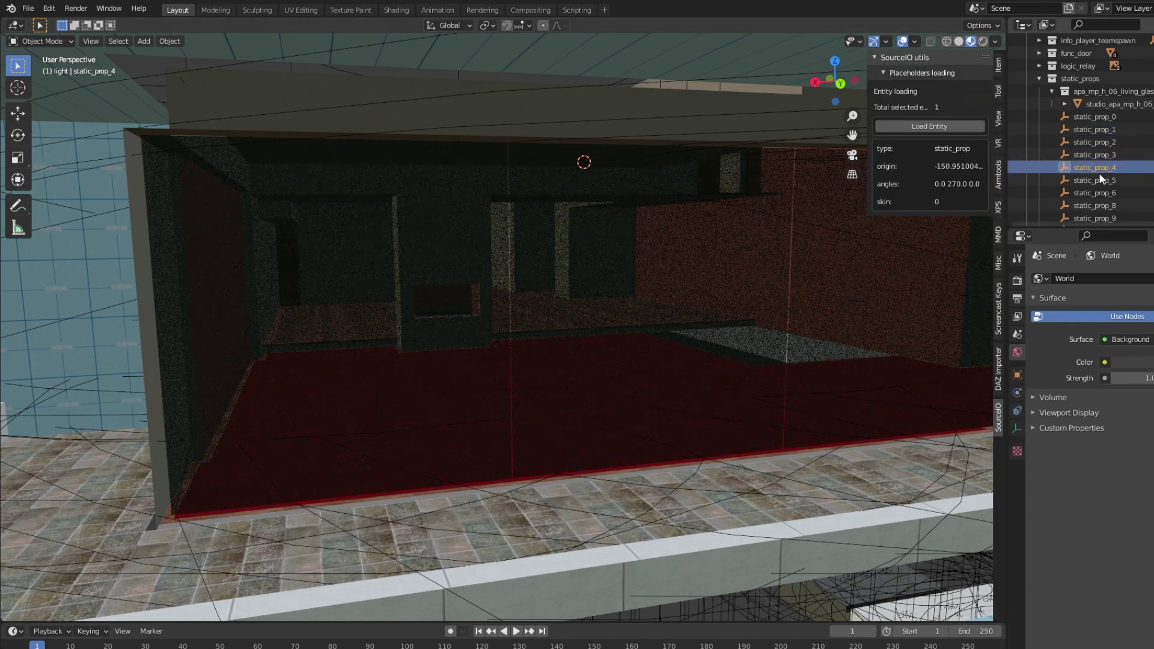
Select static_prop_1 through static_prop_14 and load their models
{"action": "left_click", "coordinate": [1099, 129]}
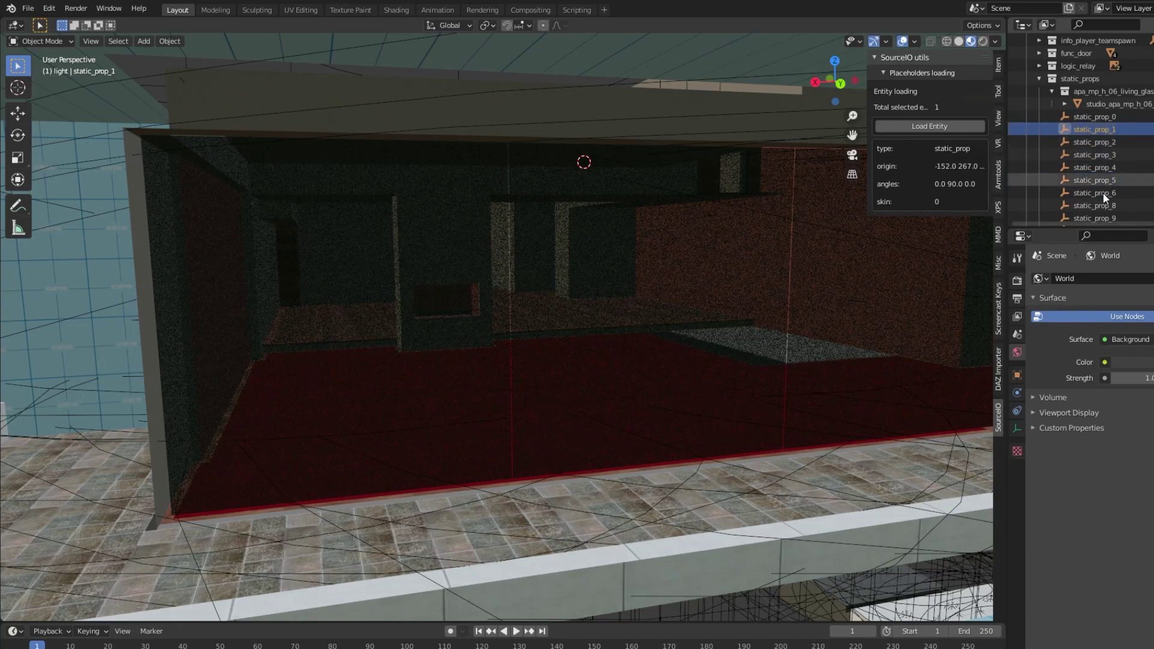
{"action": "scroll", "coordinate": [1103, 181], "scroll_direction": "down", "scroll_amount": 3}
{"action": "left_click", "coordinate": [1104, 192], "text": "shift"}
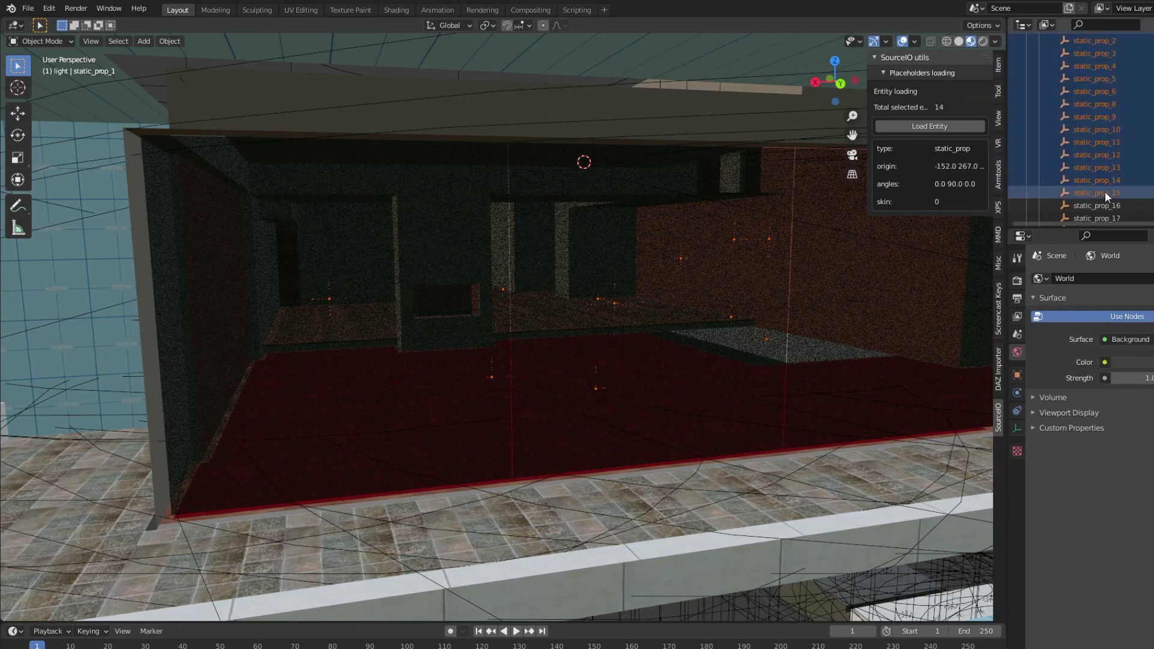
{"action": "left_click", "coordinate": [946, 126]}
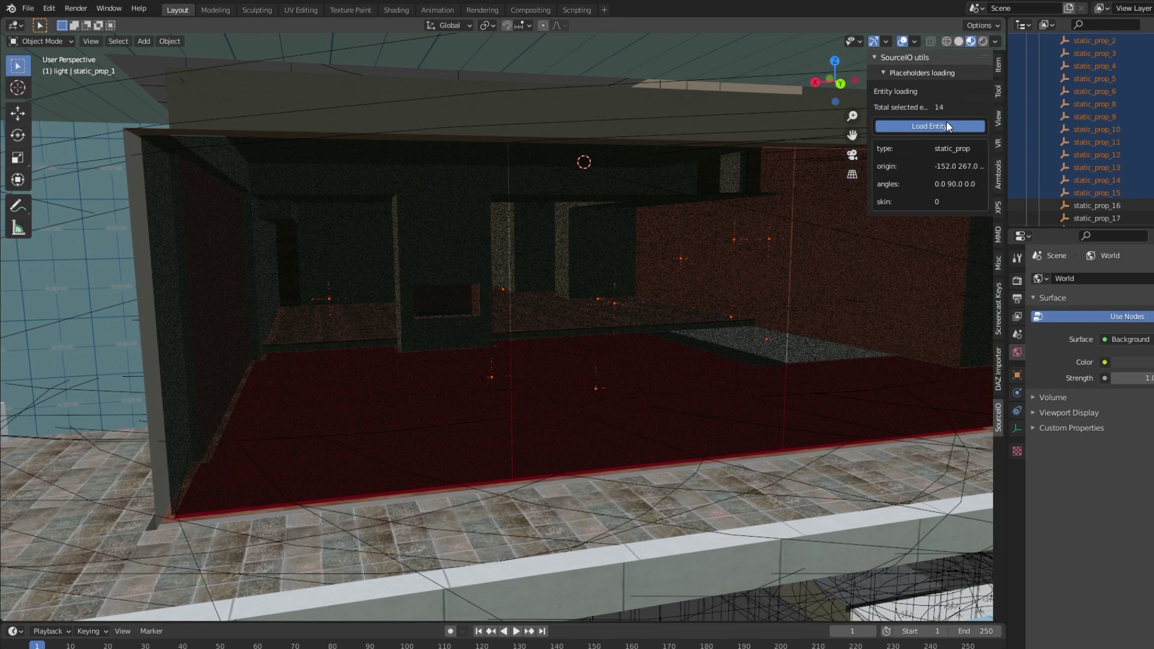